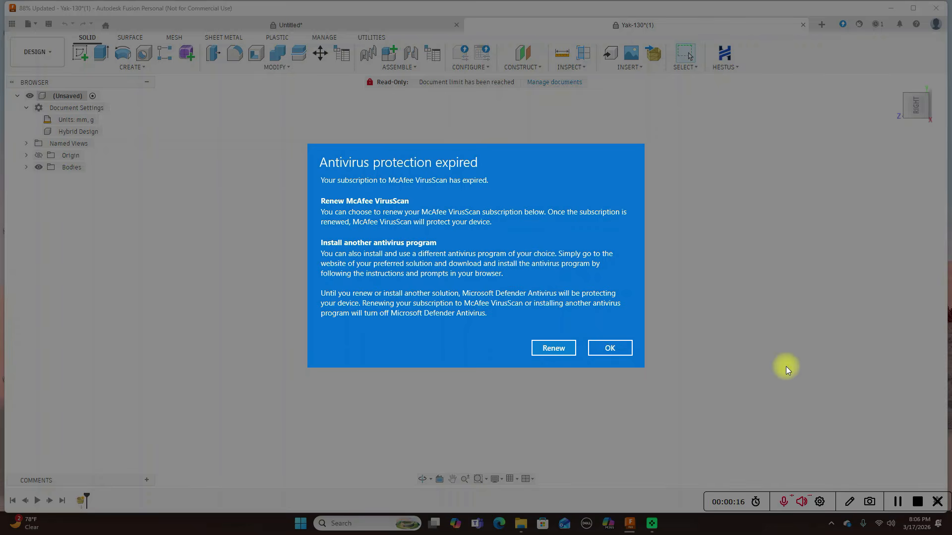
# Dismiss the antivirus expiry notice.
pyautogui.click(626, 348)
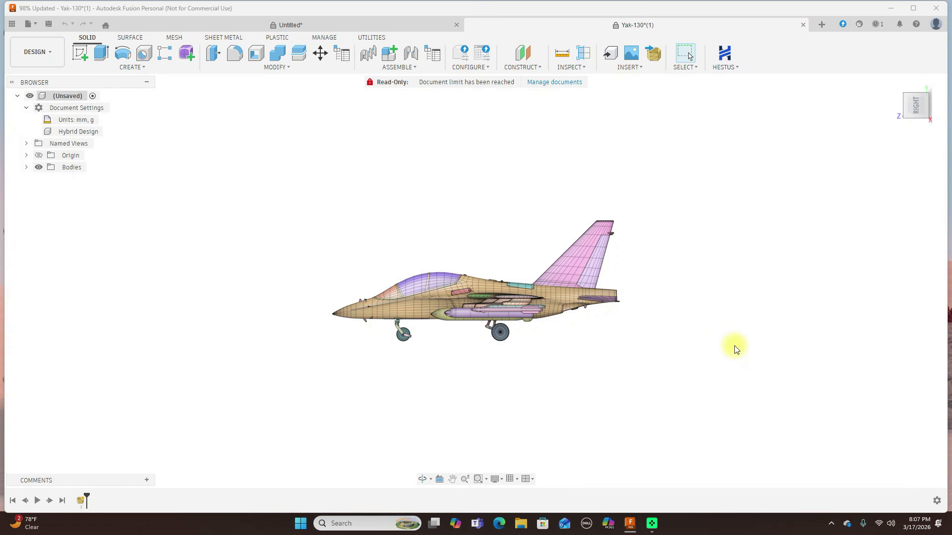
pyautogui.scroll(-3, 729, 342)
pyautogui.scroll(5, 729, 342)
pyautogui.moveTo(642, 337); pyautogui.dragTo(761, 344, button='middle')
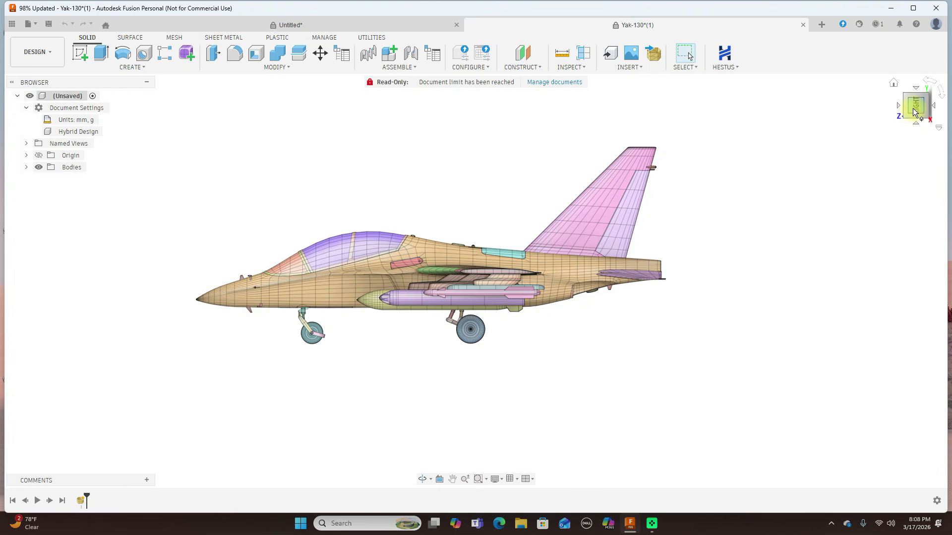
# Rotate all the aircraft's mesh bodies 90 degrees about the X axis.
pyautogui.click(939, 91)
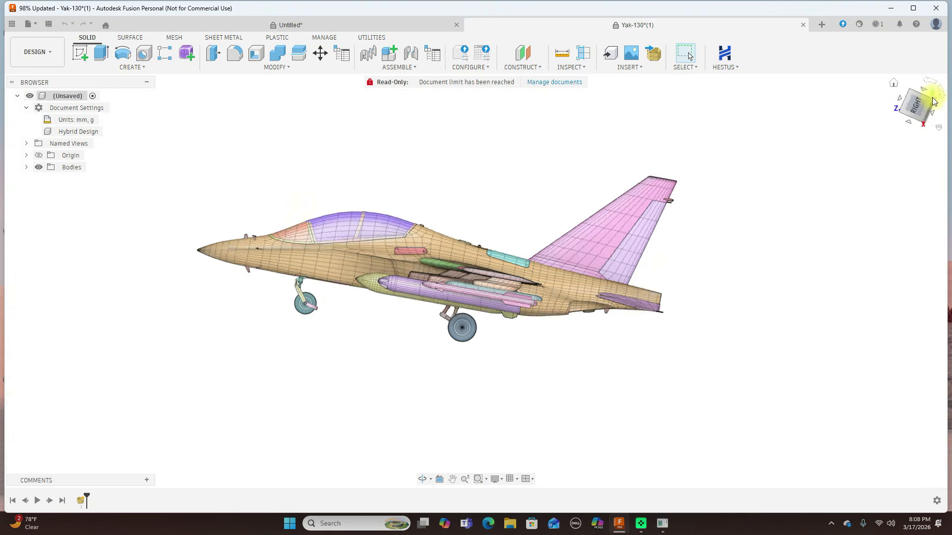
pyautogui.scroll(-5, 710, 213)
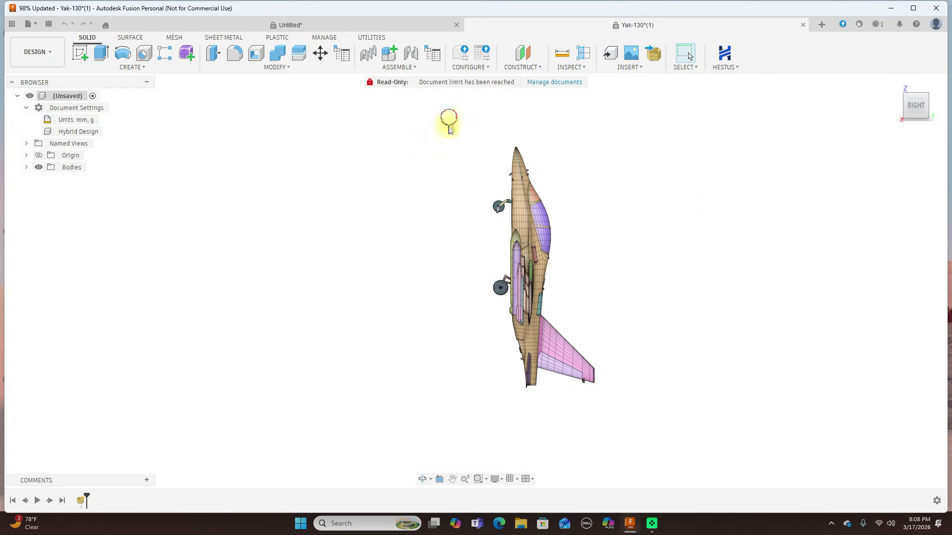
pyautogui.moveTo(503, 390); pyautogui.dragTo(626, 414)
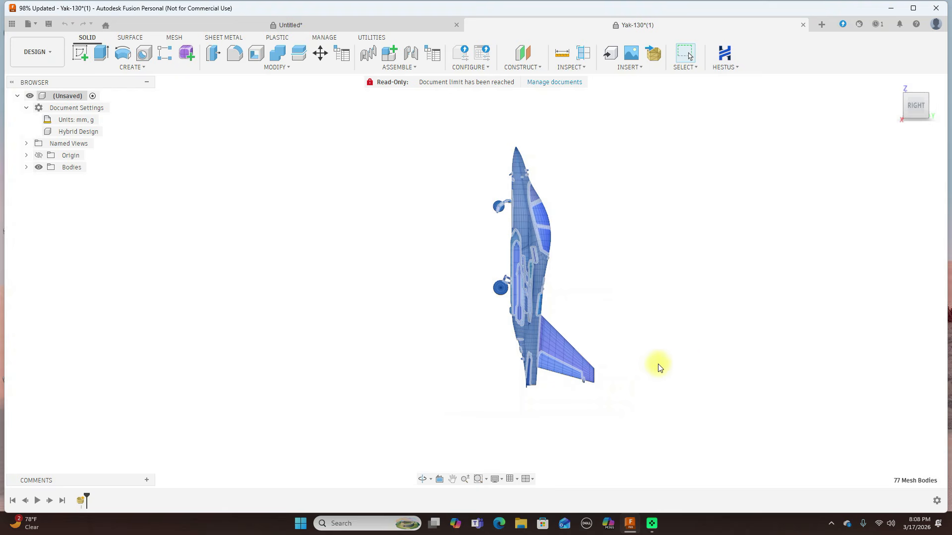
pyautogui.click(320, 53)
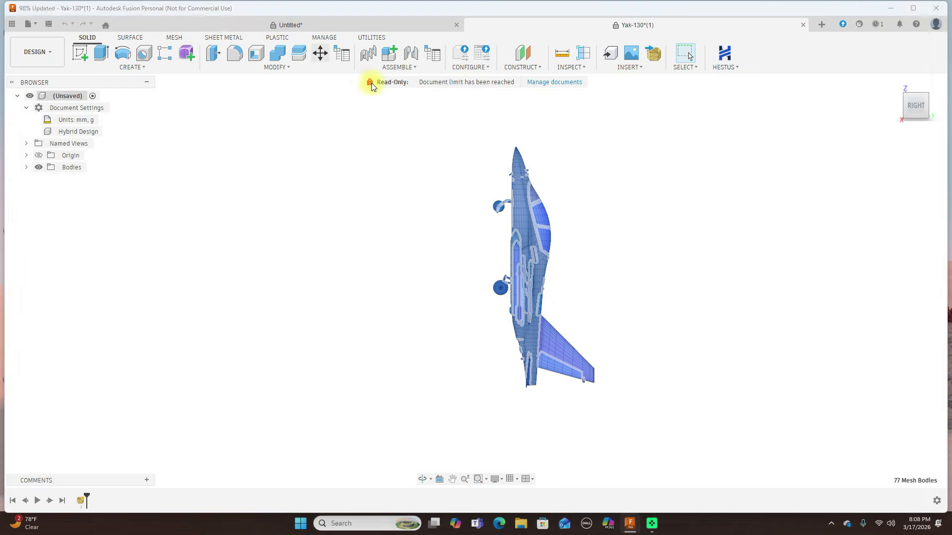
pyautogui.click(530, 239)
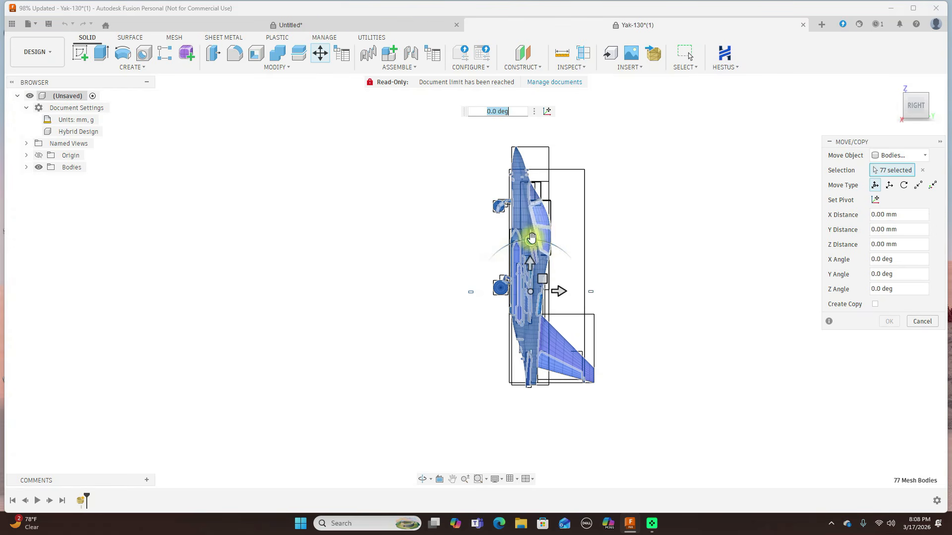
pyautogui.moveTo(531, 240); pyautogui.dragTo(473, 292)
pyautogui.click(889, 321)
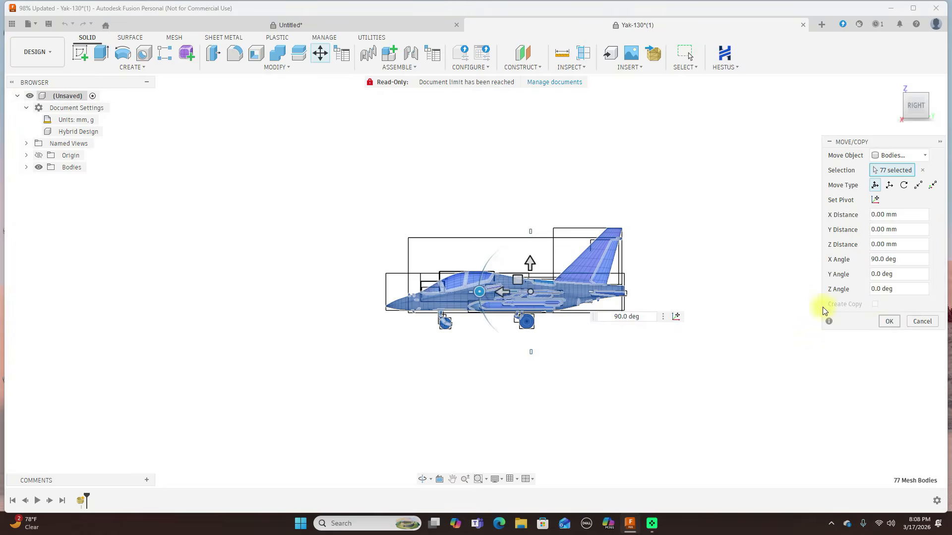
# Start a mesh section sketch with the fuselage as the body and dismiss the update notification.
pyautogui.scroll(3, 701, 262)
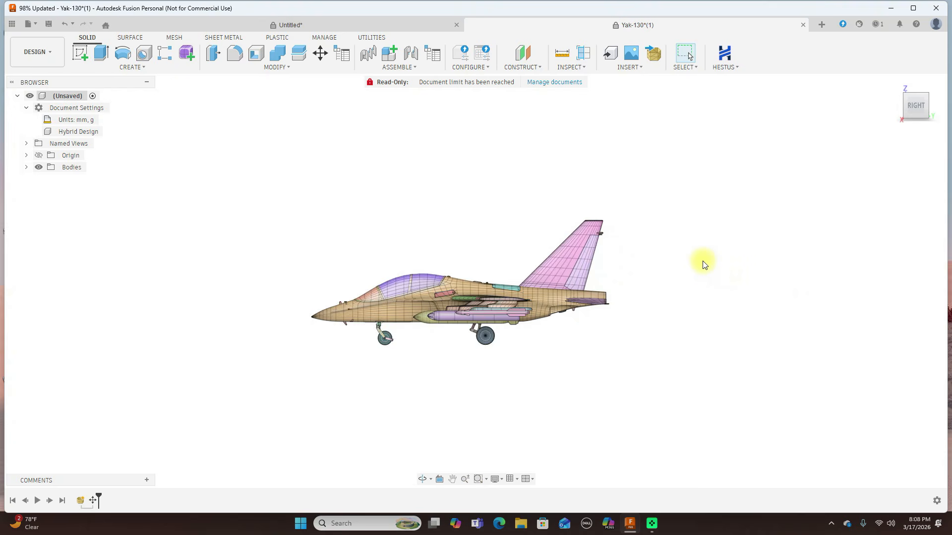
pyautogui.moveTo(688, 271); pyautogui.dragTo(701, 272, button='middle')
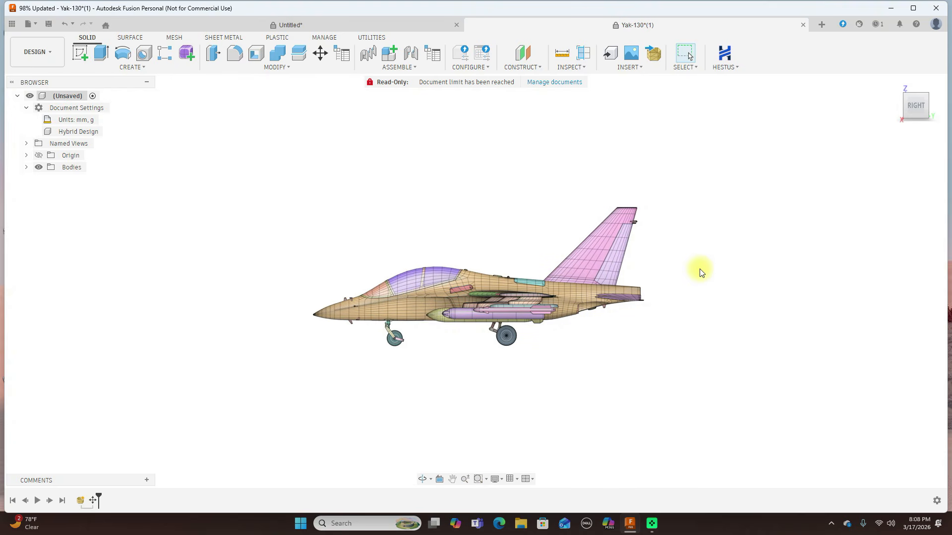
pyautogui.scroll(1, 700, 272)
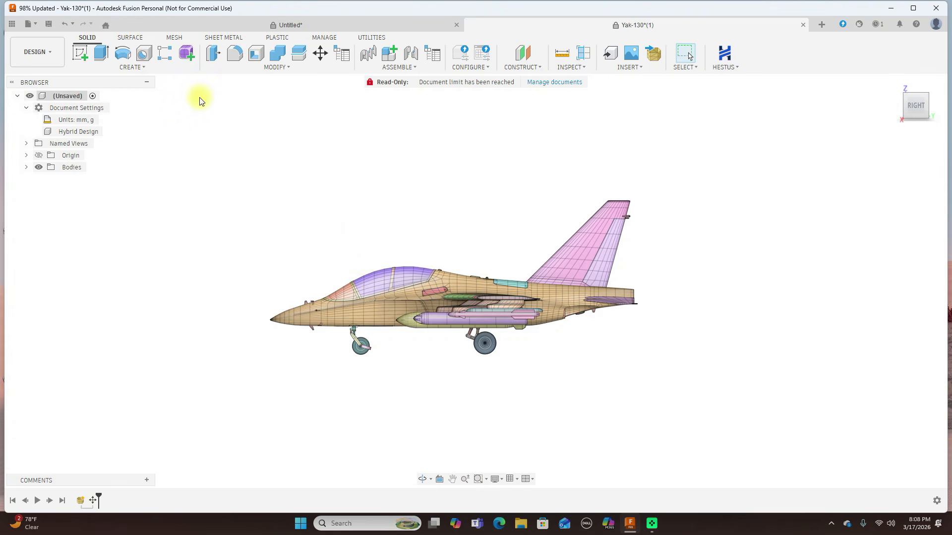
pyautogui.click(171, 37)
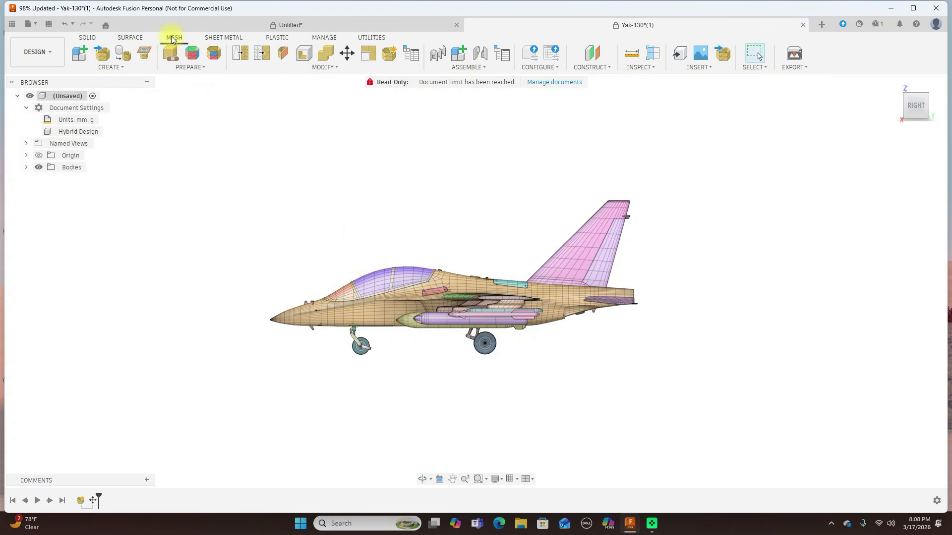
pyautogui.click(129, 71)
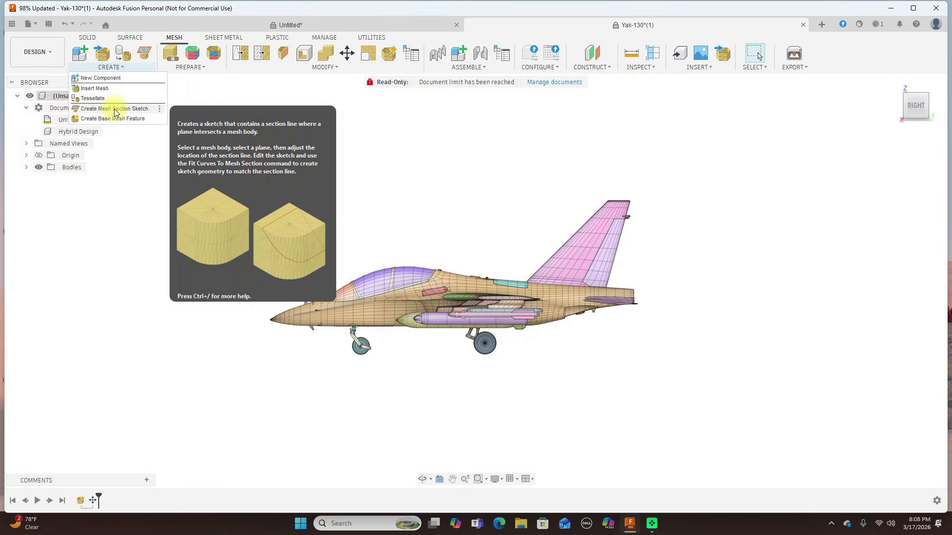
pyautogui.click(115, 110)
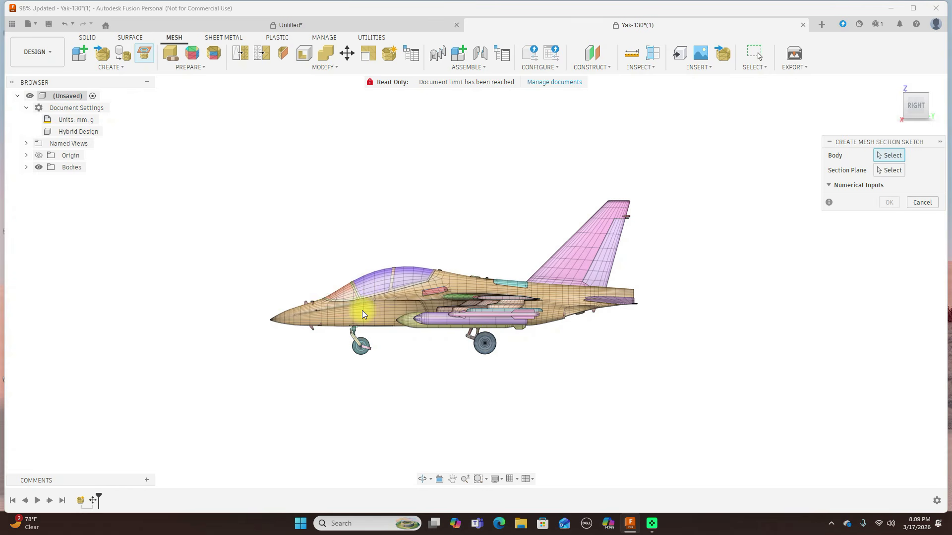
pyautogui.click(451, 296)
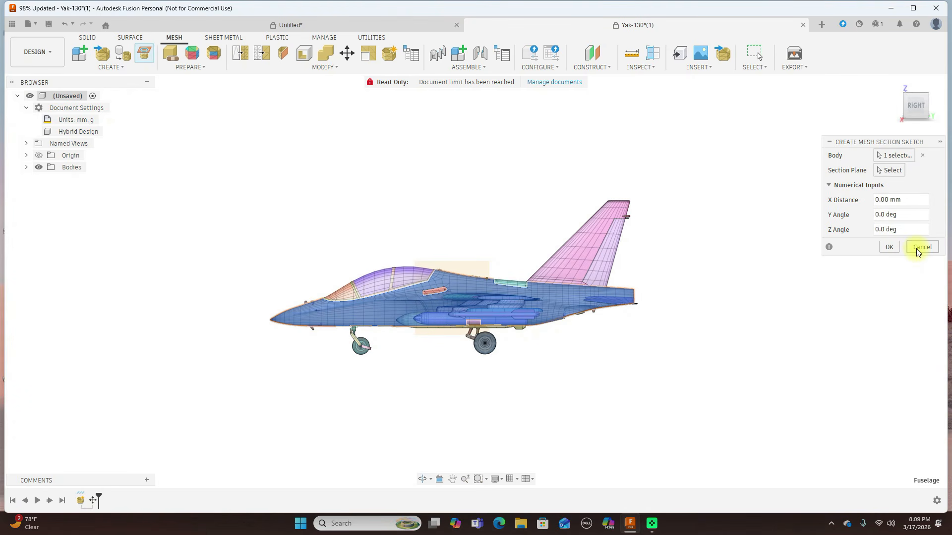
pyautogui.moveTo(907, 105); pyautogui.dragTo(945, 127)
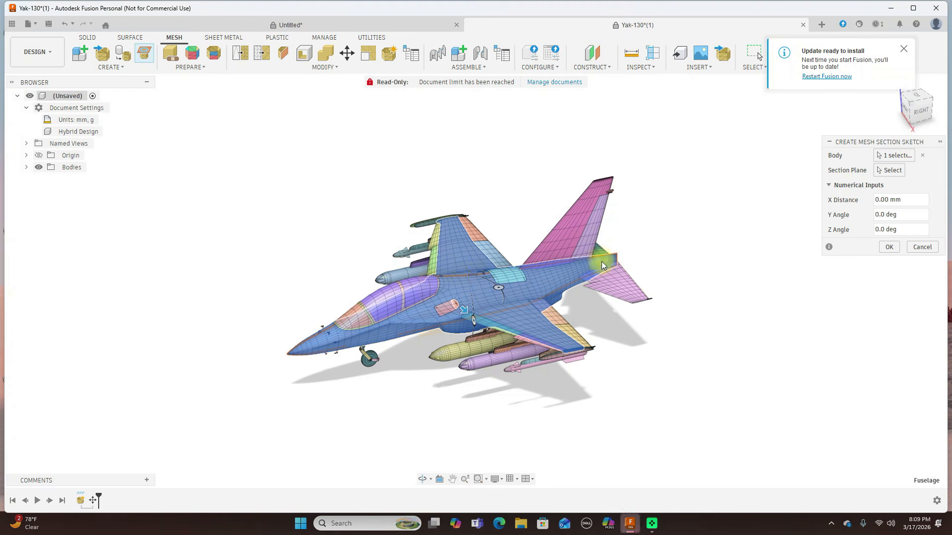
pyautogui.click(905, 51)
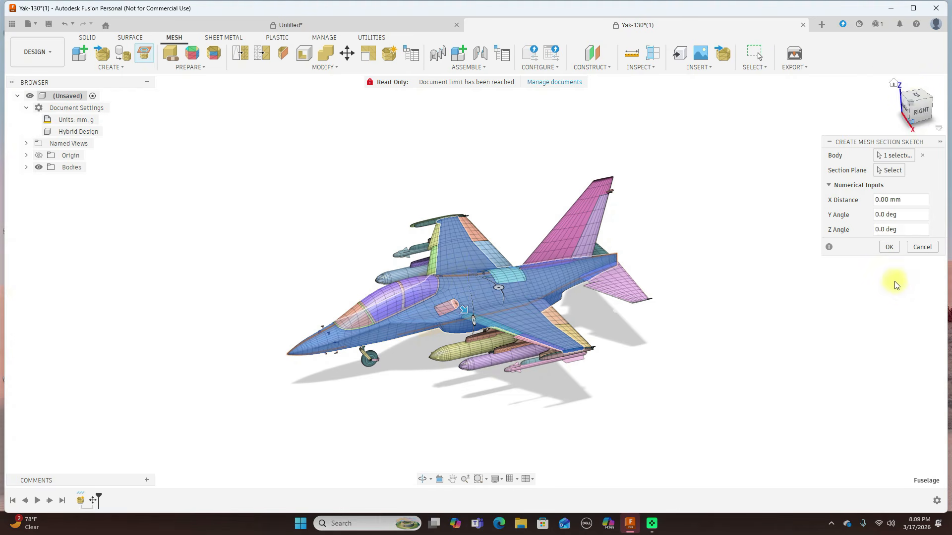
# Try a lengthwise section plane offset 5 mm on the fuselage mesh and clear that plane selection.
pyautogui.click(890, 170)
pyautogui.click(465, 243)
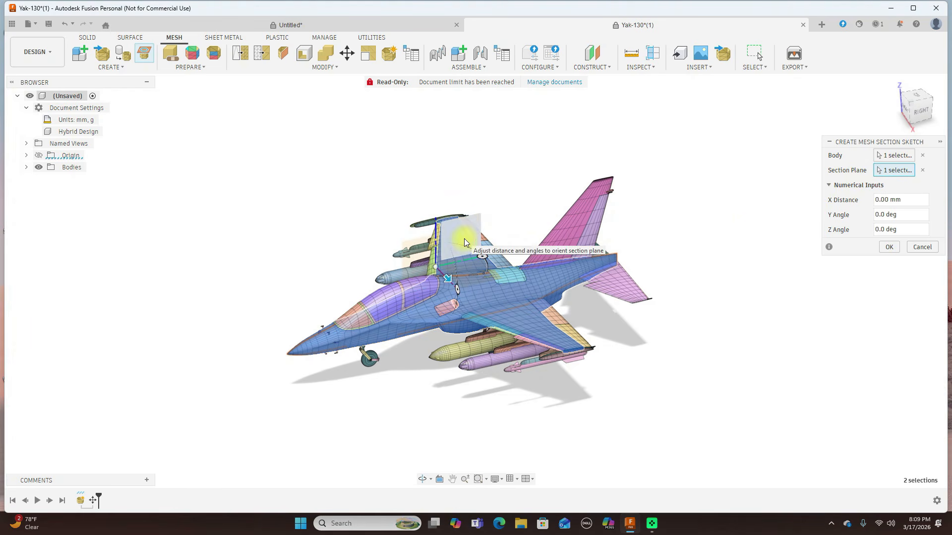
pyautogui.moveTo(448, 281)
pyautogui.mouseDown()
pyautogui.moveTo(472, 308)
pyautogui.moveTo(425, 257)
pyautogui.moveTo(446, 291)
pyautogui.mouseUp()
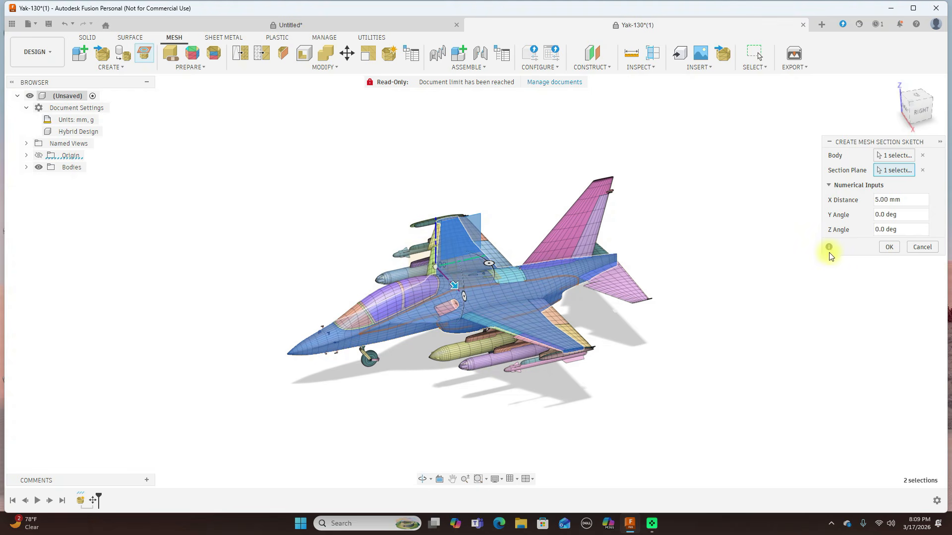
pyautogui.click(922, 171)
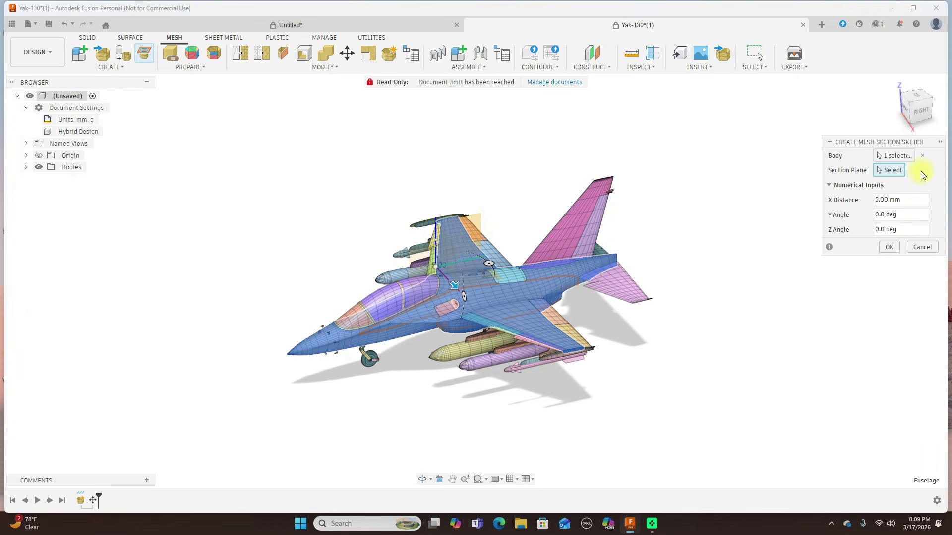
# Create the fuselage section sketch on the crosswise origin plane with an X distance of -15 mm.
pyautogui.click(444, 244)
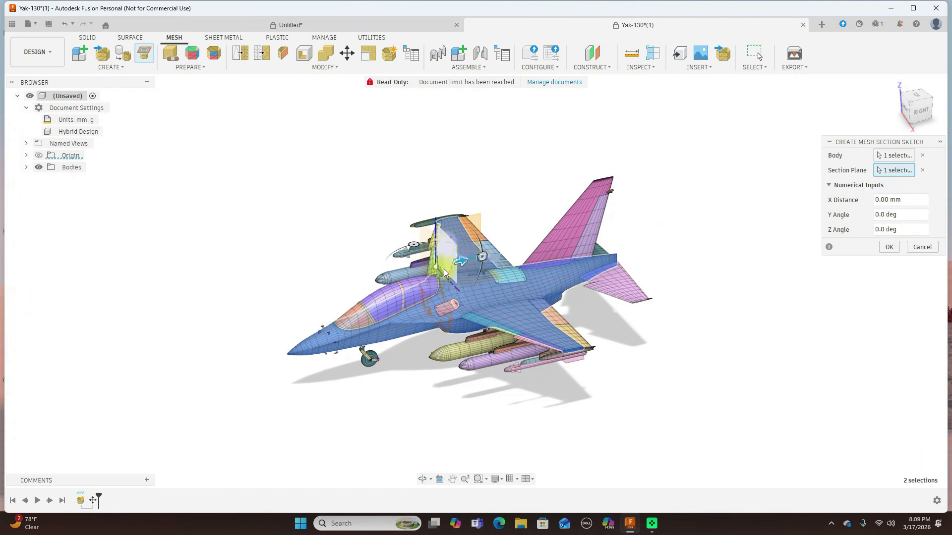
pyautogui.moveTo(460, 262); pyautogui.dragTo(418, 269)
pyautogui.click(889, 248)
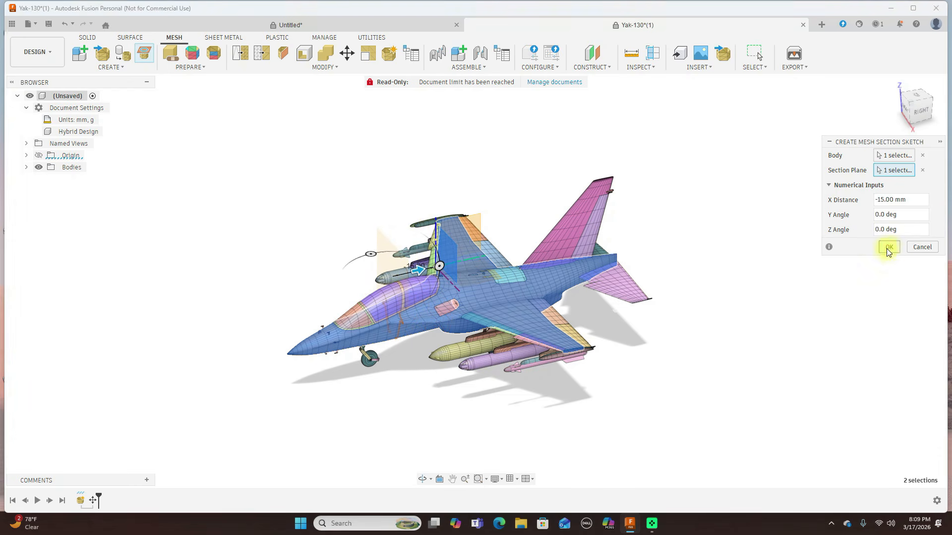
# Hide the mesh bodies to examine the section sketch from the front and right views, and show them again.
pyautogui.click(39, 168)
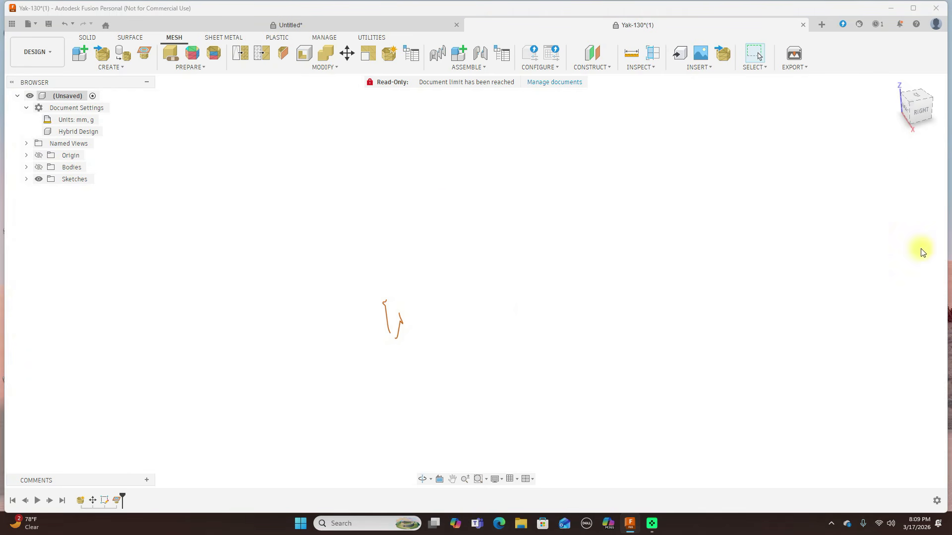
pyautogui.click(915, 112)
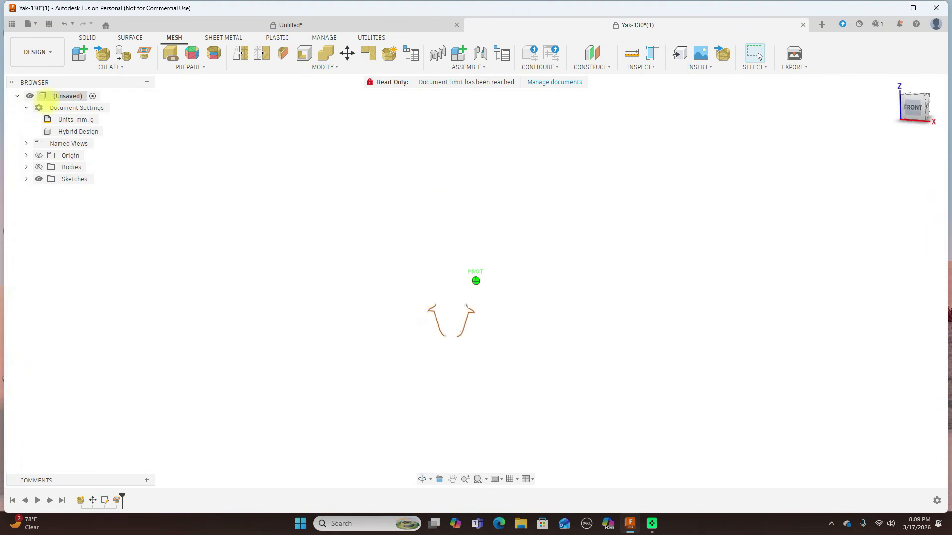
pyautogui.click(925, 117)
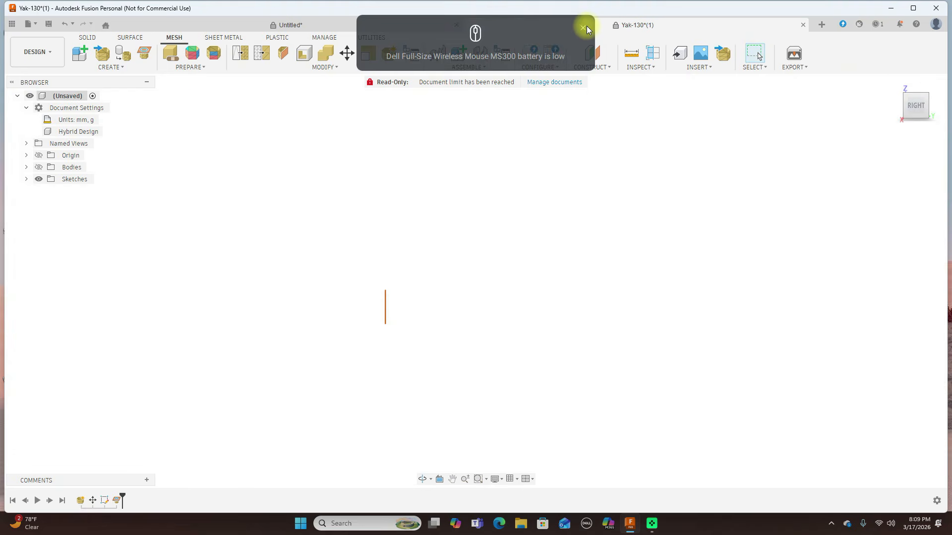
pyautogui.click(584, 29)
pyautogui.click(38, 167)
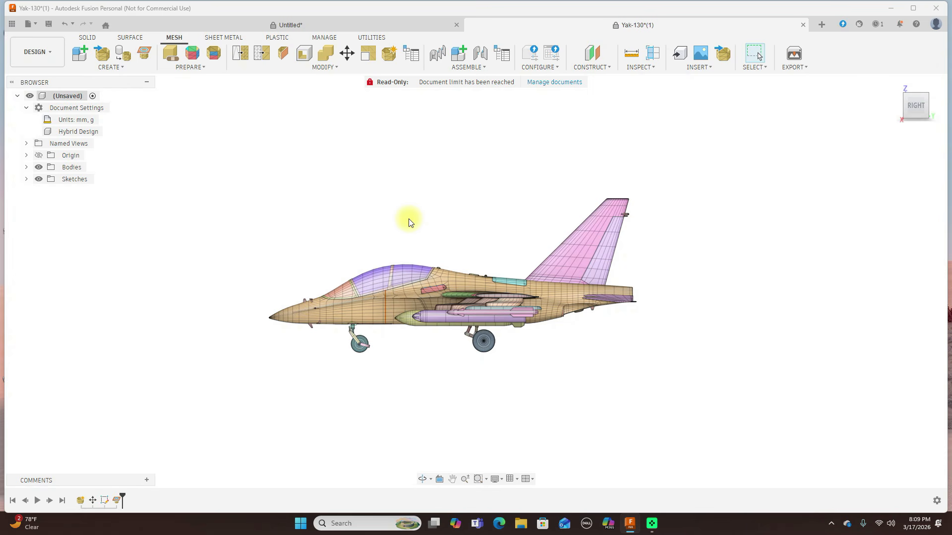
# Hide the mesh bodies and the section sketch Sketch1.
pyautogui.click(87, 41)
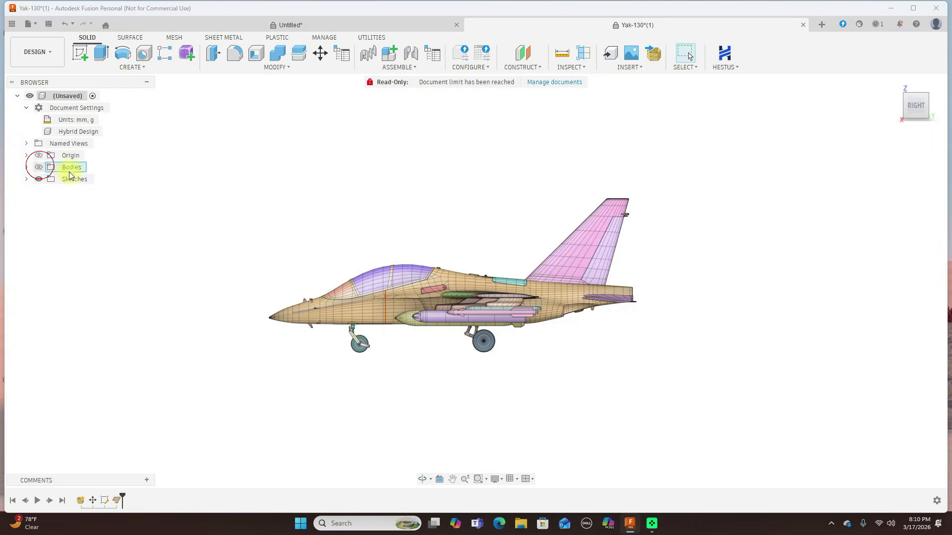
pyautogui.click(39, 167)
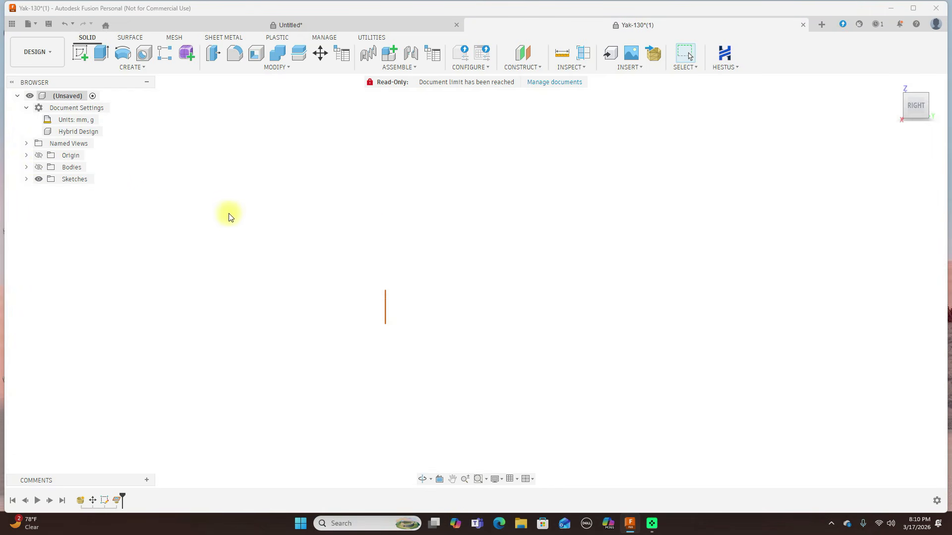
pyautogui.click(27, 179)
pyautogui.click(47, 192)
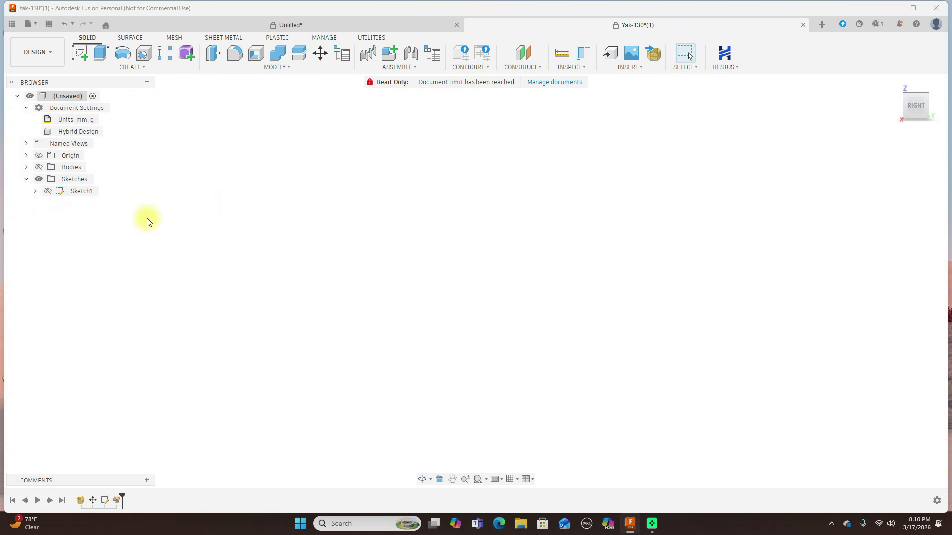
# Show the origin planes and create a new sketch on the YZ plane.
pyautogui.click(39, 156)
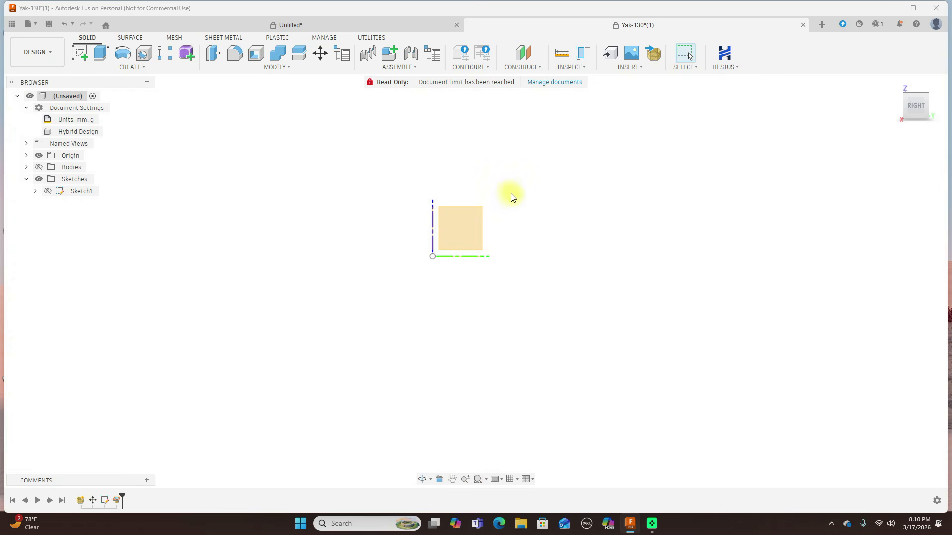
pyautogui.scroll(2, 504, 194)
pyautogui.click(445, 254)
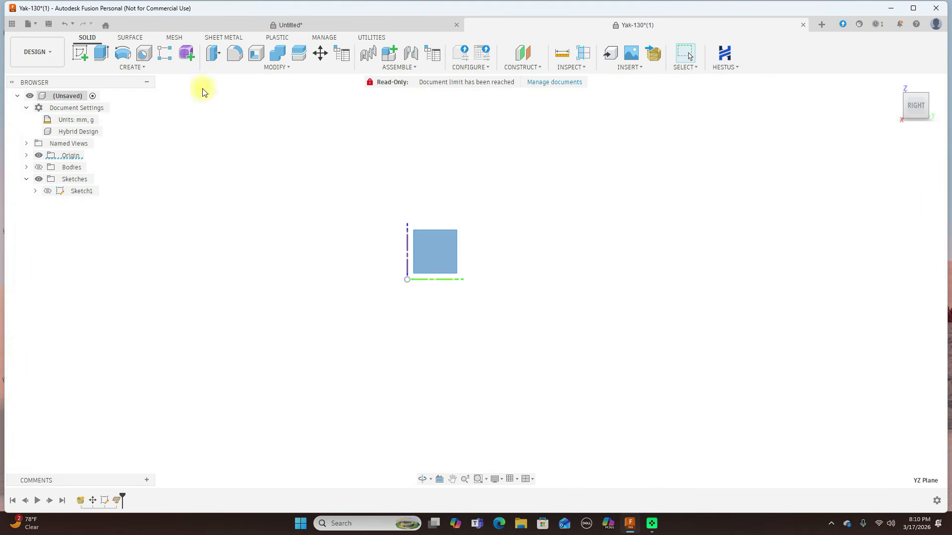
pyautogui.click(76, 54)
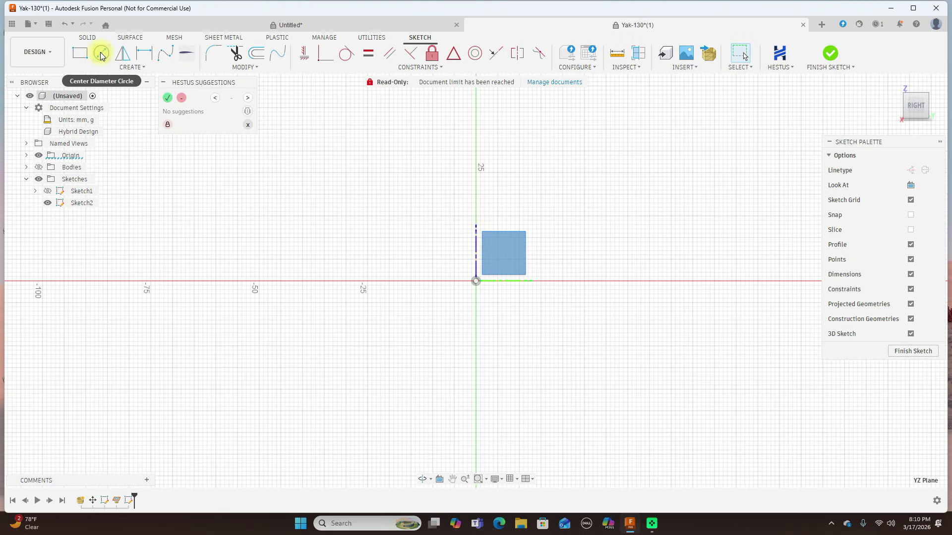
# Draw a center diameter circle about 48 mm in diameter, centred on the sketch origin.
pyautogui.click(101, 54)
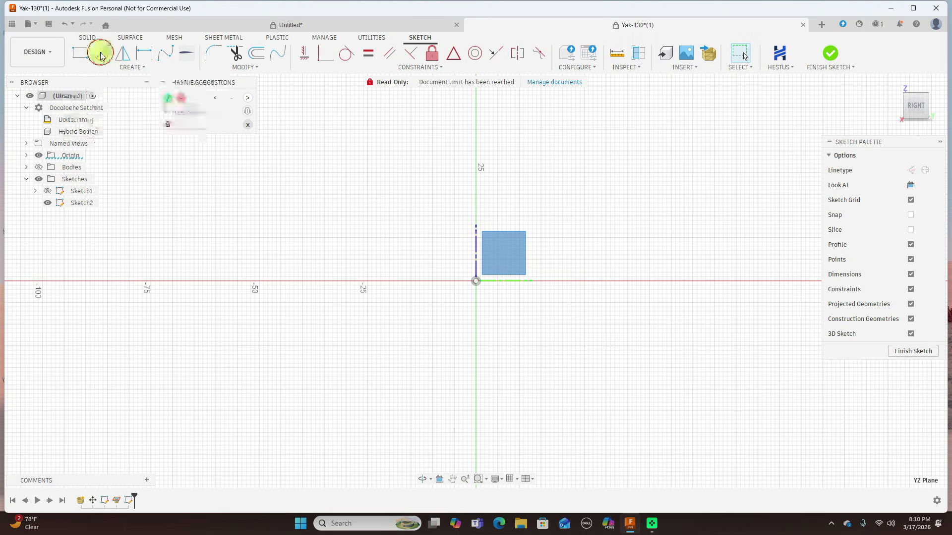
pyautogui.click(477, 281)
pyautogui.click(550, 356)
pyautogui.rightClick(550, 355)
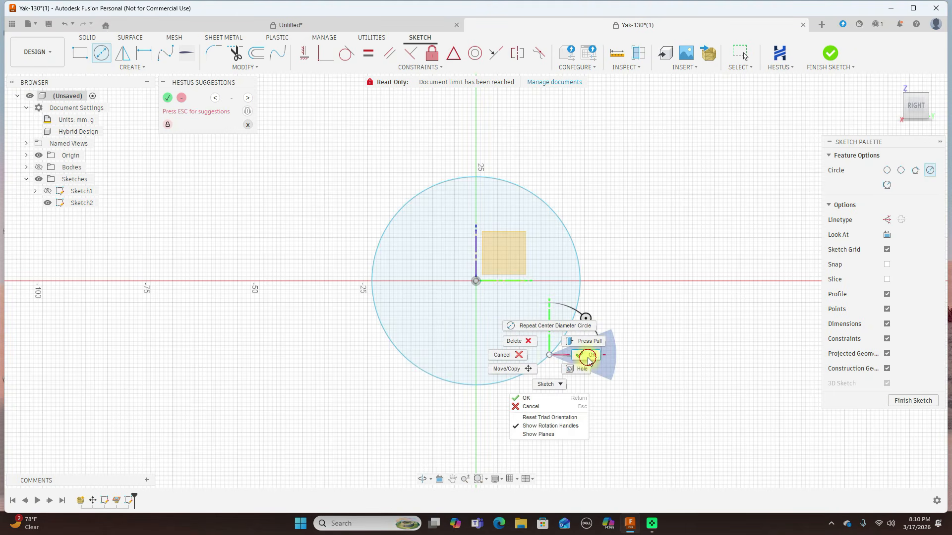
pyautogui.click(586, 357)
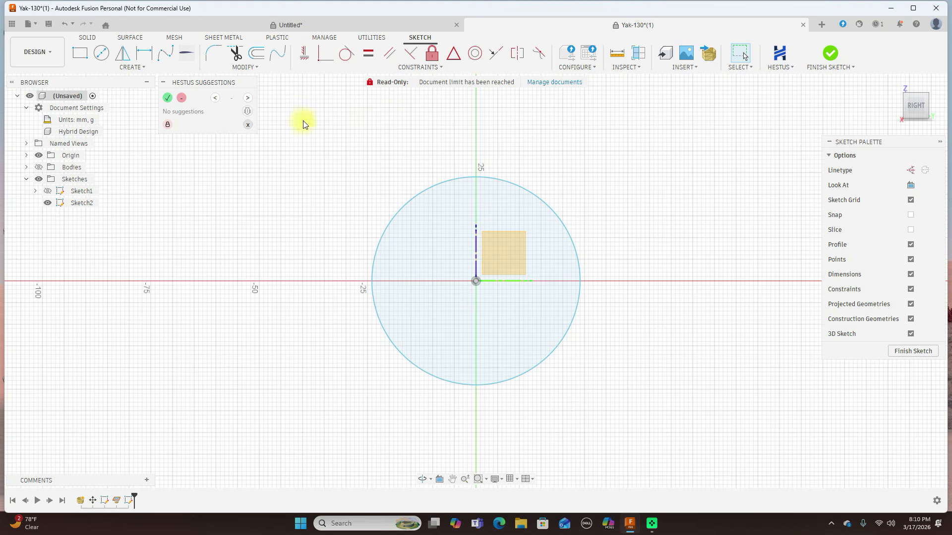
# Draw a center diameter circle about 4.5 mm in diameter, centred on the upper edge of the large circle, and dismiss the dimension suggestions.
pyautogui.click(101, 53)
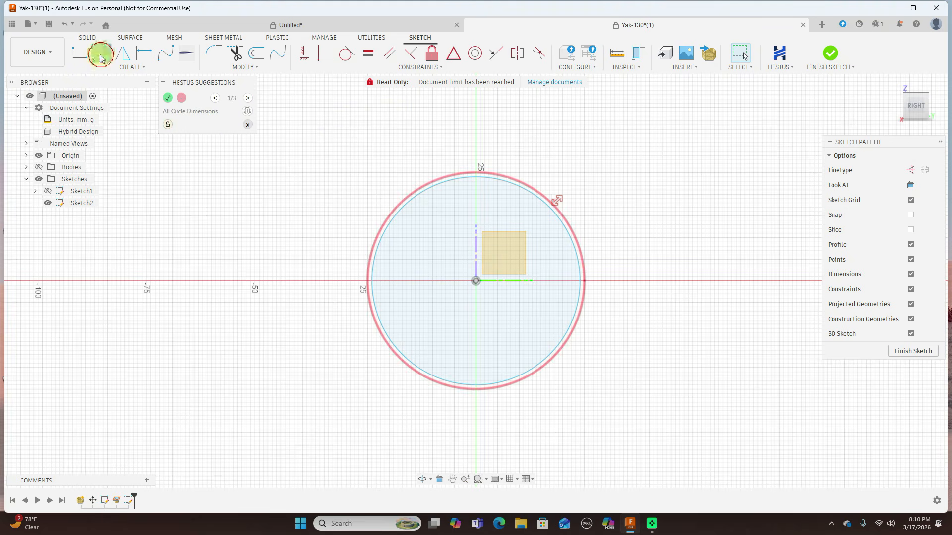
pyautogui.click(520, 188)
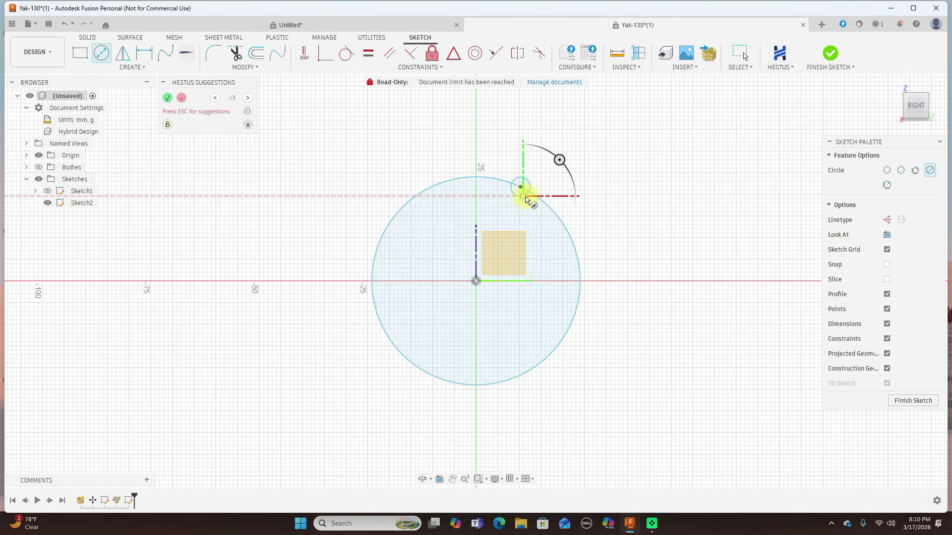
pyautogui.rightClick(526, 200)
pyautogui.click(557, 194)
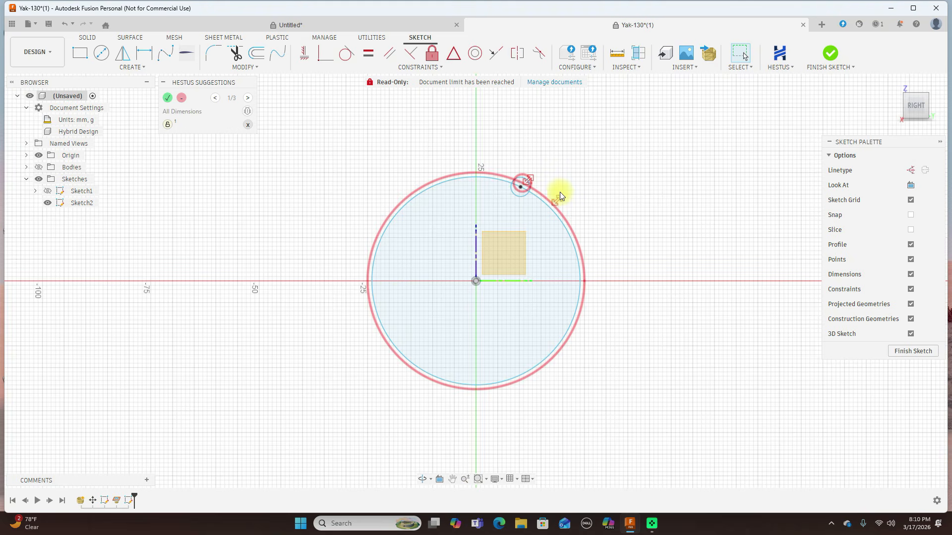
pyautogui.click(246, 124)
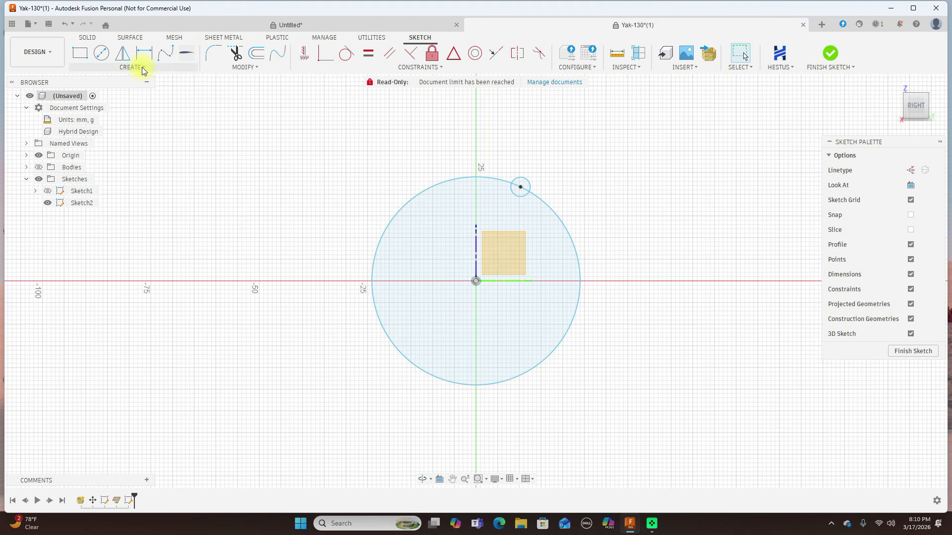
# Circular-pattern the small circle around the large circle with full distribution and a quantity of 10, and finish the sketch.
pyautogui.click(142, 69)
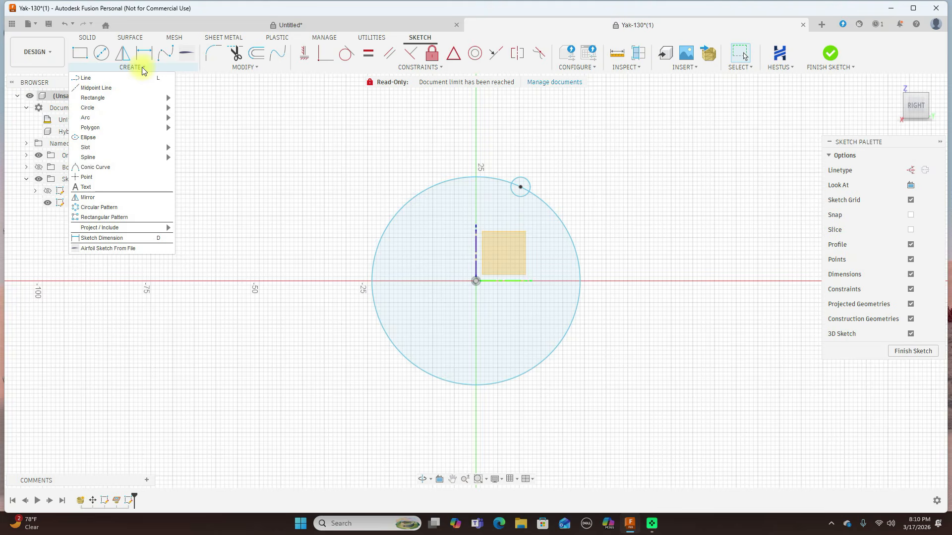
pyautogui.click(119, 208)
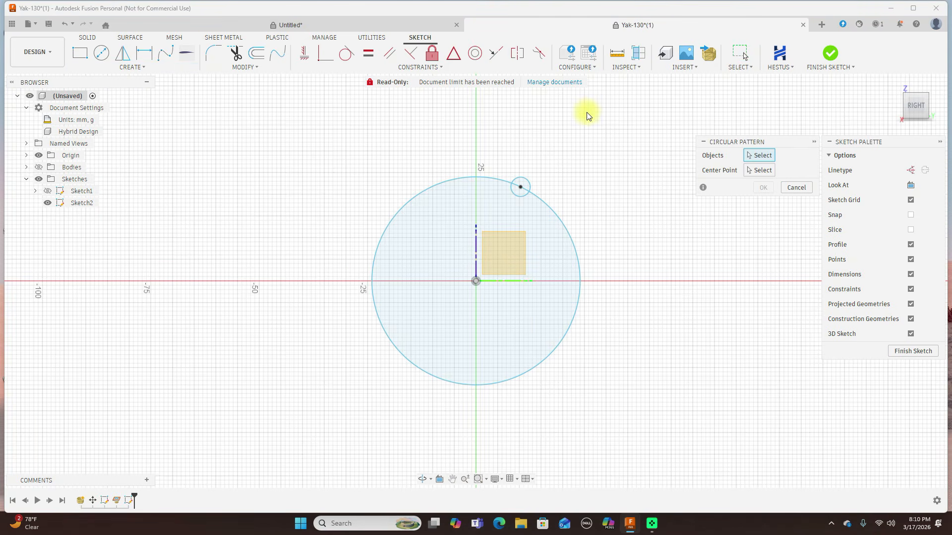
pyautogui.click(529, 185)
pyautogui.click(759, 170)
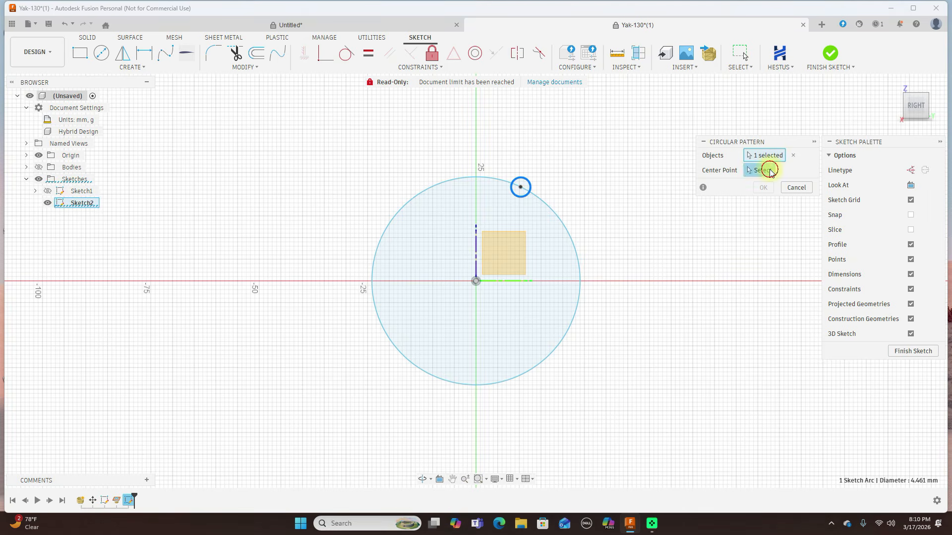
pyautogui.click(564, 224)
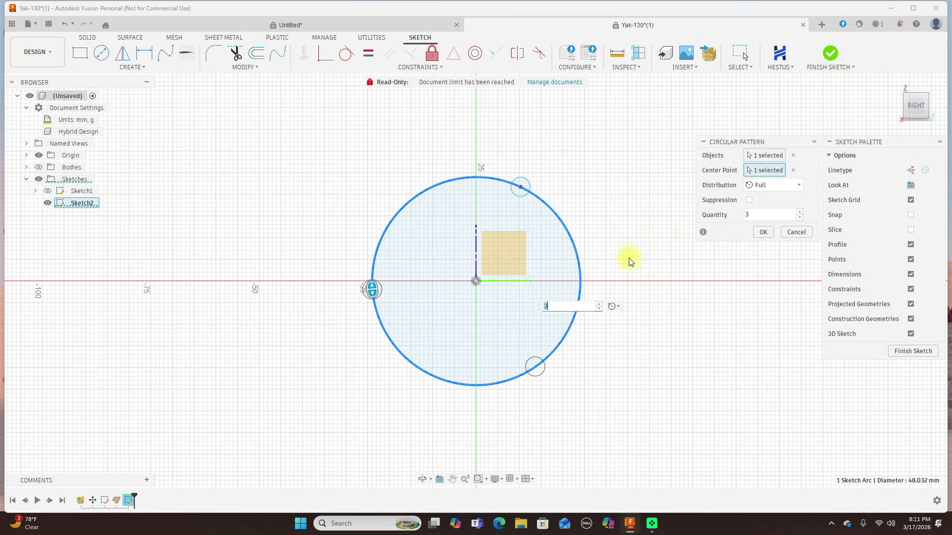
pyautogui.click(799, 212)
pyautogui.click(798, 212)
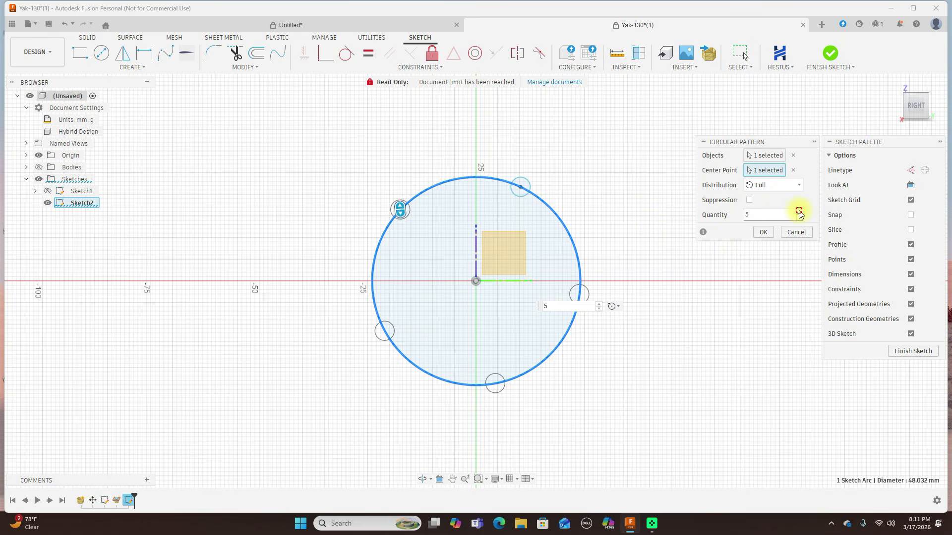
pyautogui.click(799, 212)
pyautogui.click(799, 213)
pyautogui.click(799, 212)
pyautogui.click(799, 212)
pyautogui.click(799, 213)
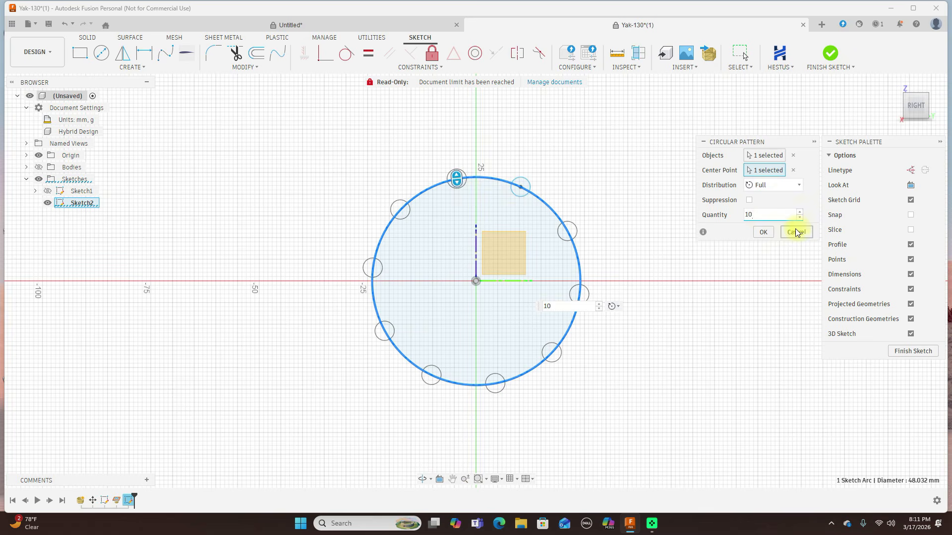
pyautogui.click(764, 233)
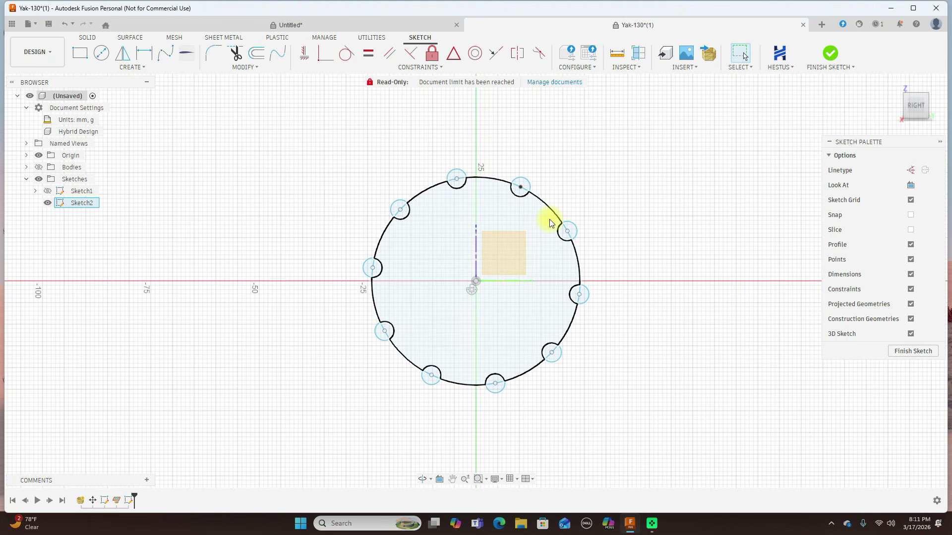
pyautogui.click(829, 55)
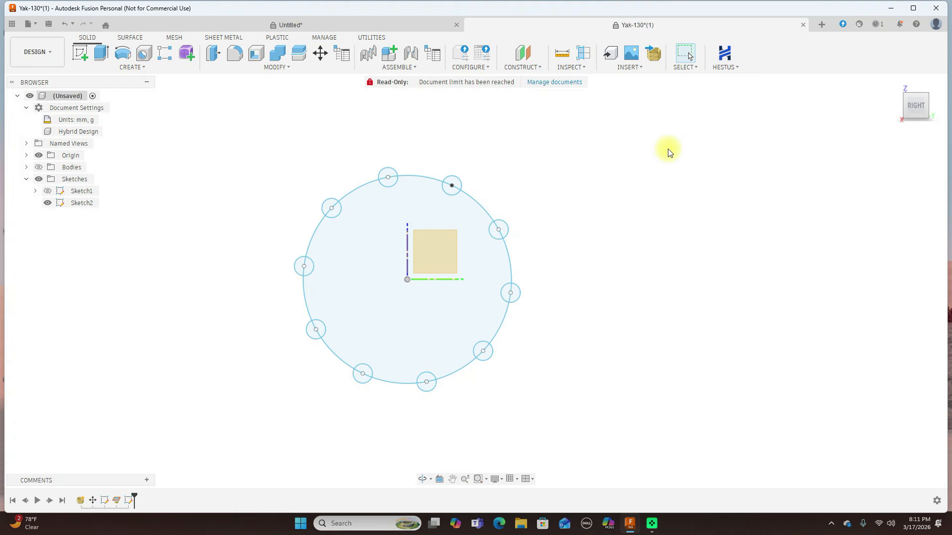
pyautogui.click(905, 95)
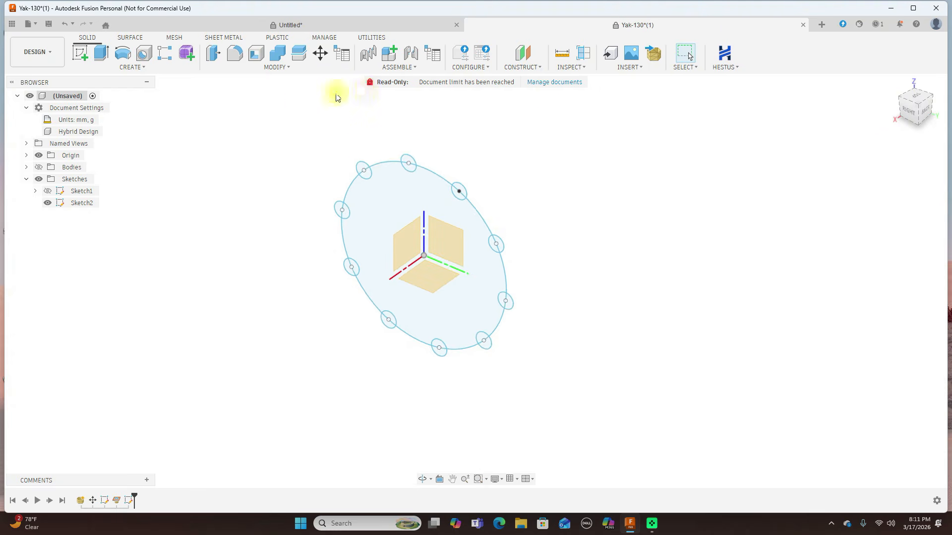
pyautogui.press('e')
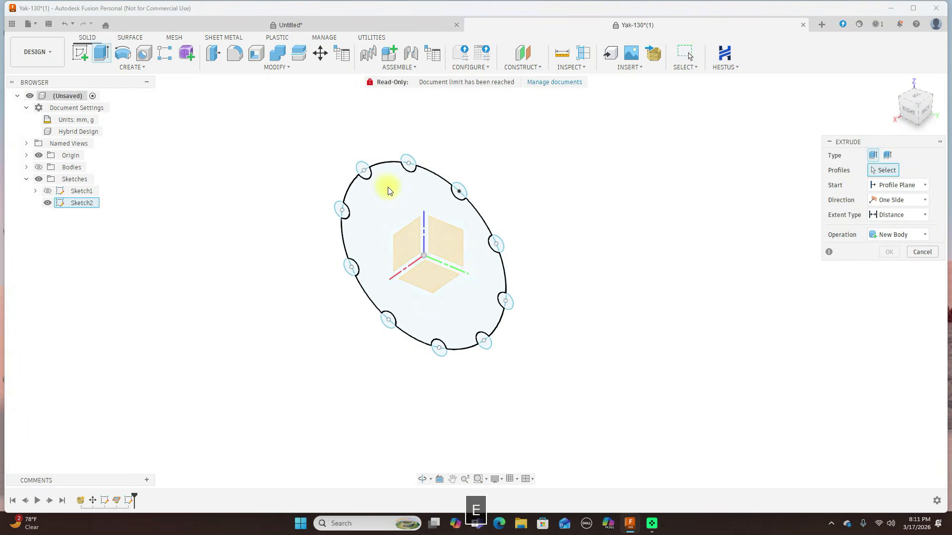
pyautogui.click(388, 187)
pyautogui.moveTo(418, 260); pyautogui.dragTo(399, 277)
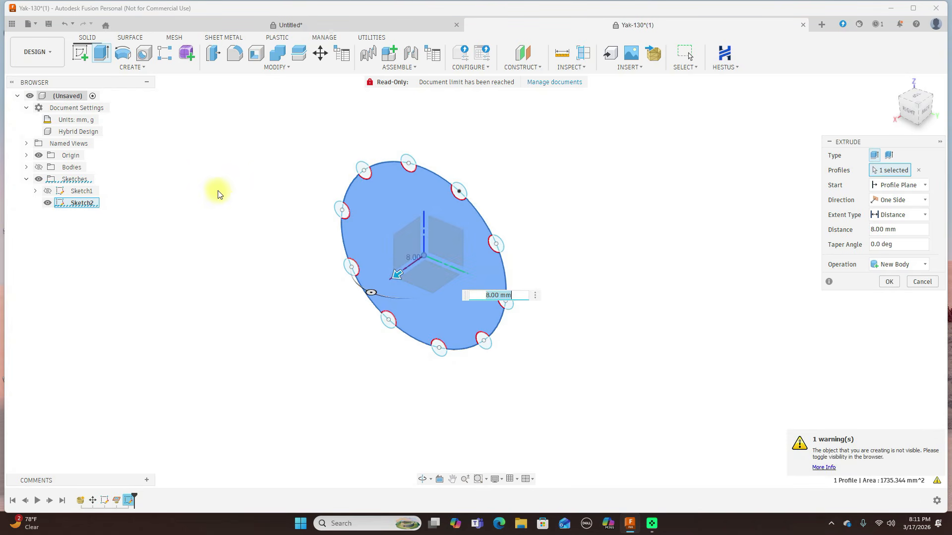
pyautogui.click(38, 167)
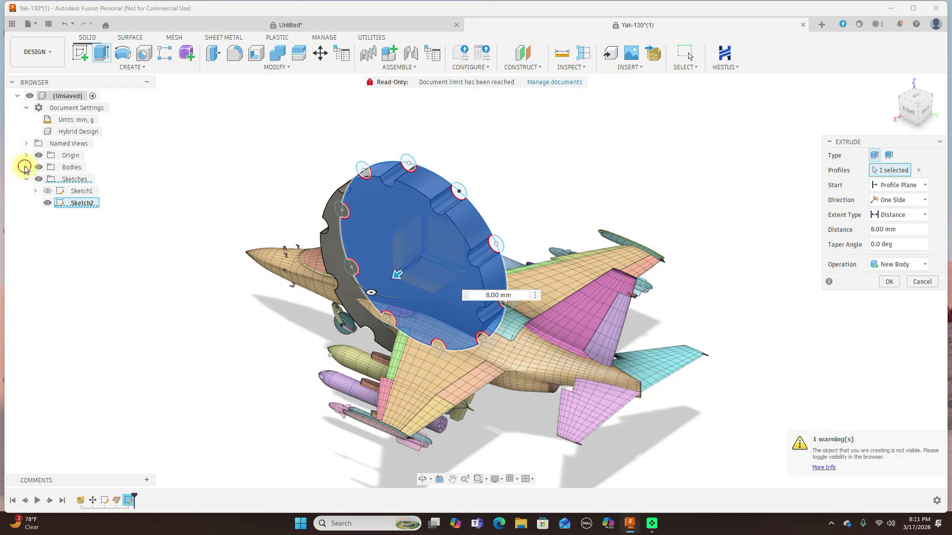
pyautogui.click(26, 167)
pyautogui.scroll(2, 65, 226)
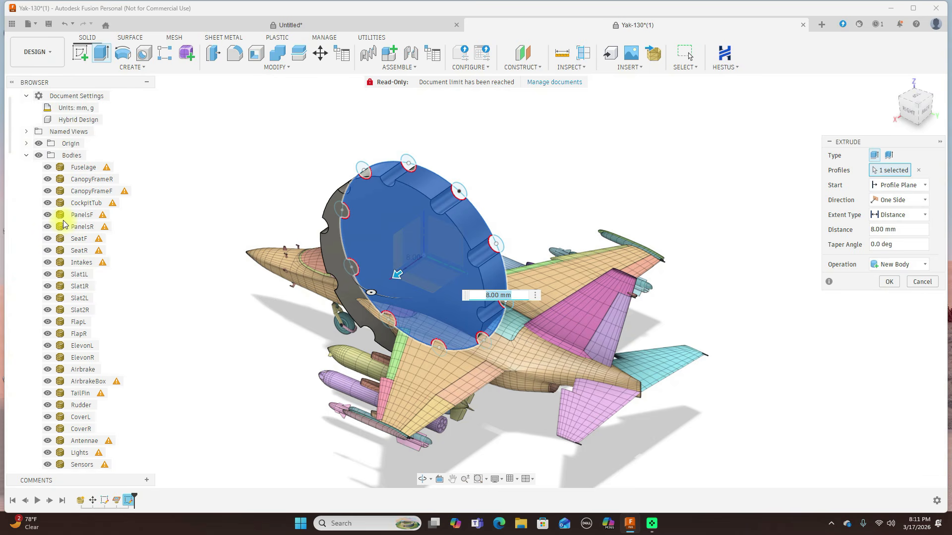
pyautogui.scroll(-5, 61, 218)
pyautogui.scroll(-7, 59, 213)
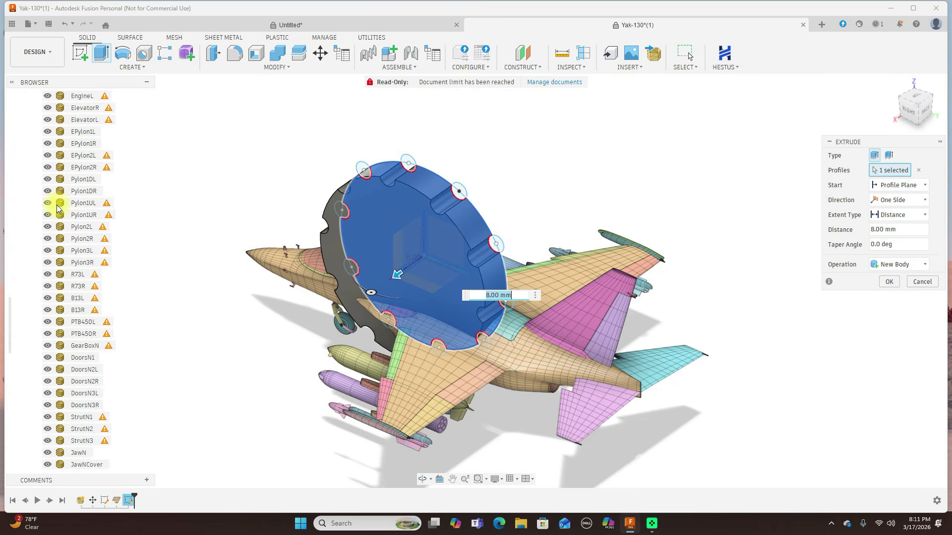
pyautogui.click(922, 282)
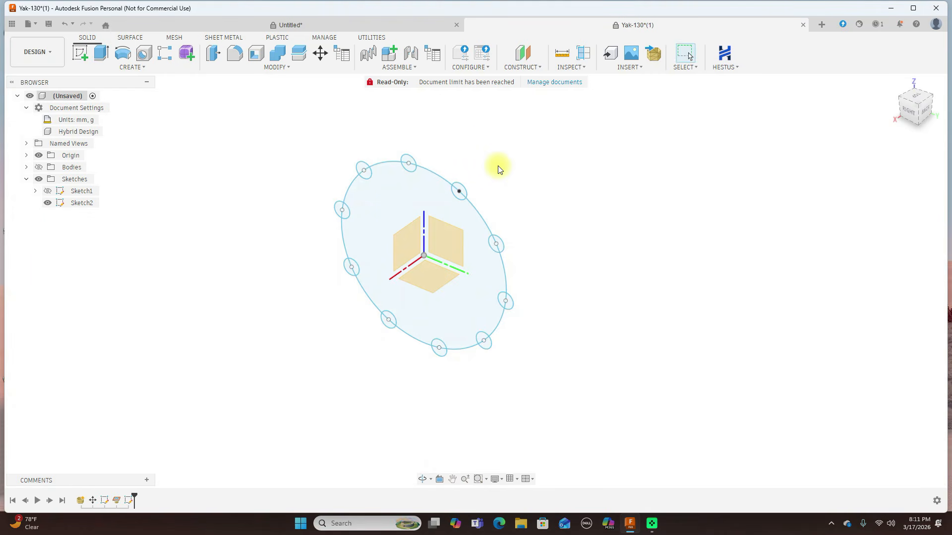
pyautogui.scroll(3, 462, 194)
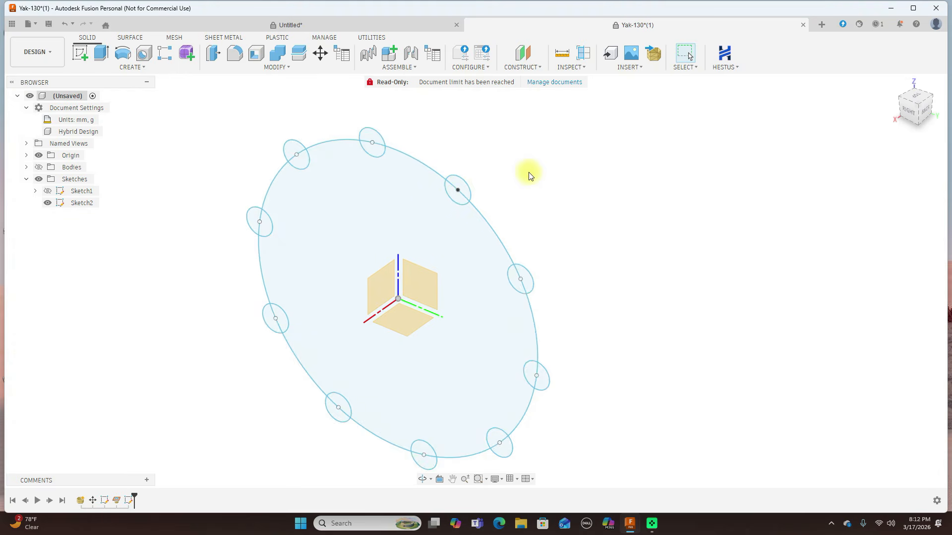
pyautogui.scroll(-3, 529, 175)
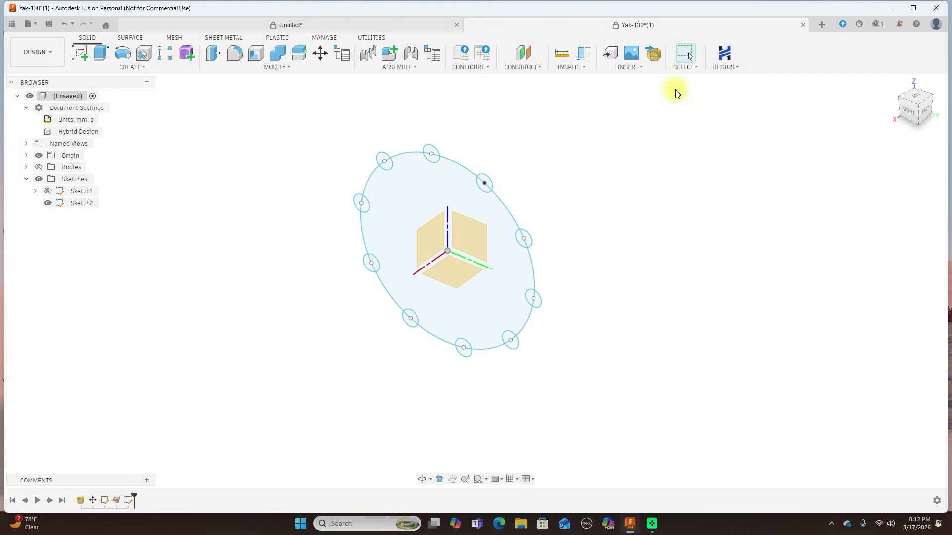
# Switch to the Untitled part design and create a new sketch on the YZ plane.
pyautogui.hotkey('ctrl', 'Tab')
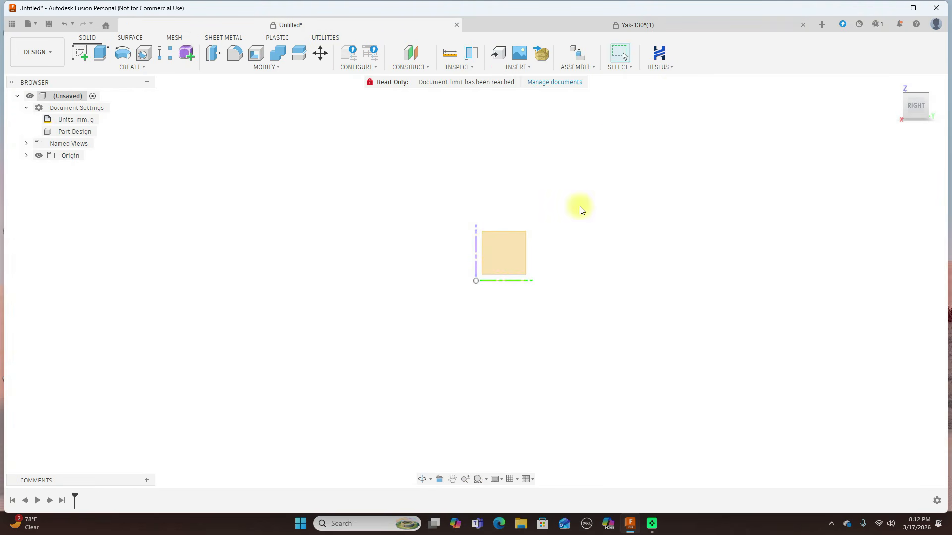
pyautogui.click(499, 247)
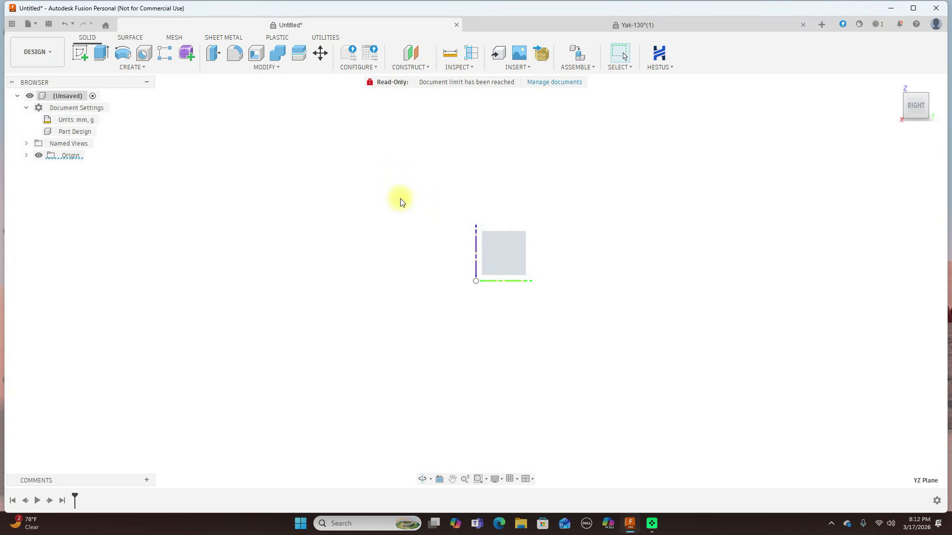
pyautogui.click(80, 54)
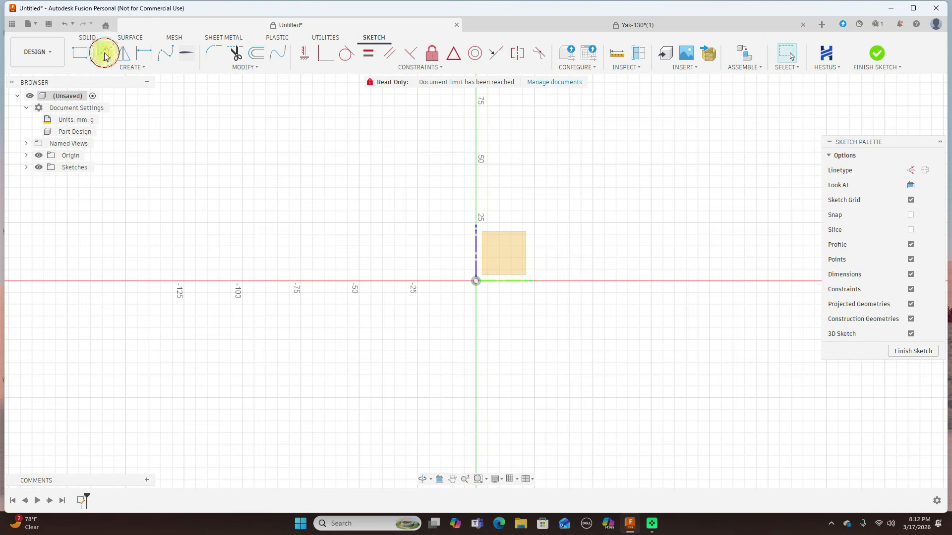
# Draw a center diameter circle about 54 mm in diameter, centred on the sketch origin, and finish the sketch.
pyautogui.click(101, 53)
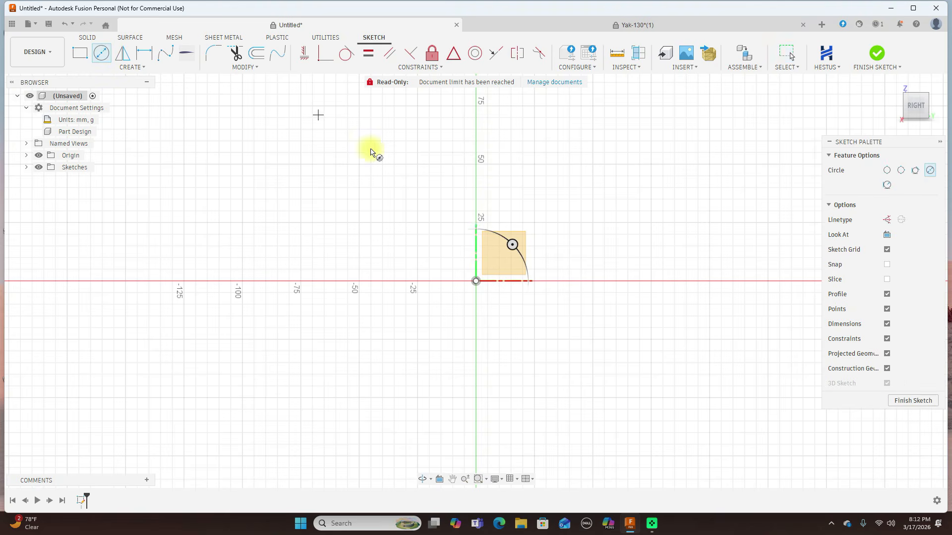
pyautogui.click(476, 282)
pyautogui.click(518, 328)
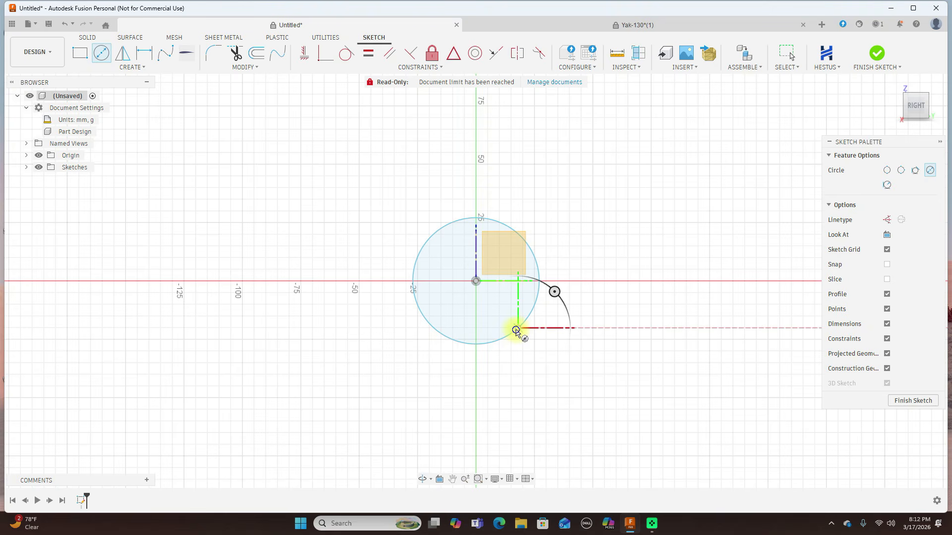
pyautogui.rightClick(516, 331)
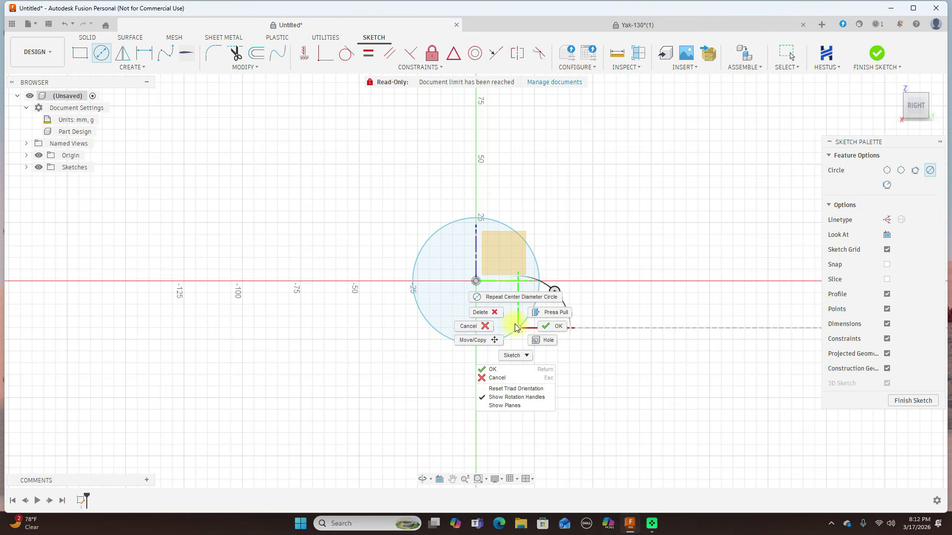
pyautogui.click(553, 328)
pyautogui.click(876, 54)
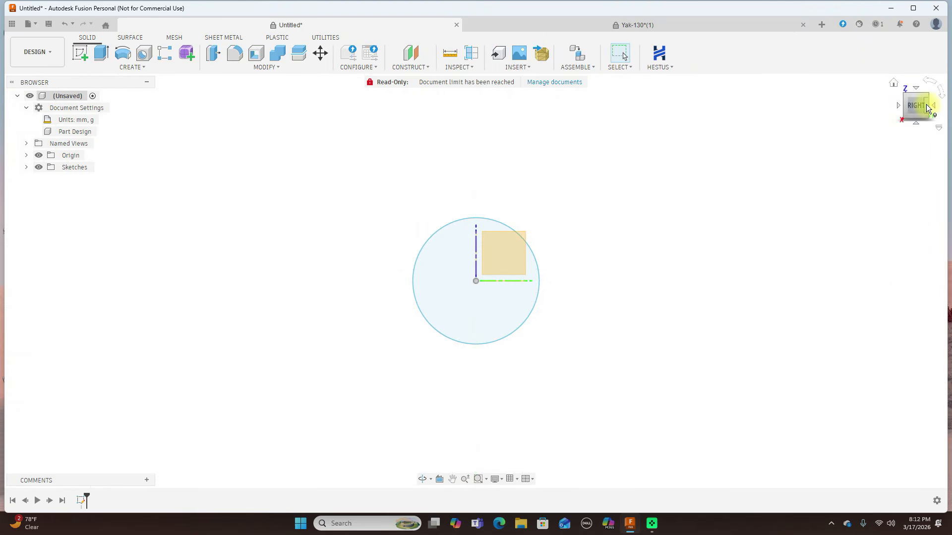
# Extrude the circular profile 40 mm to one side as a new body.
pyautogui.click(920, 111)
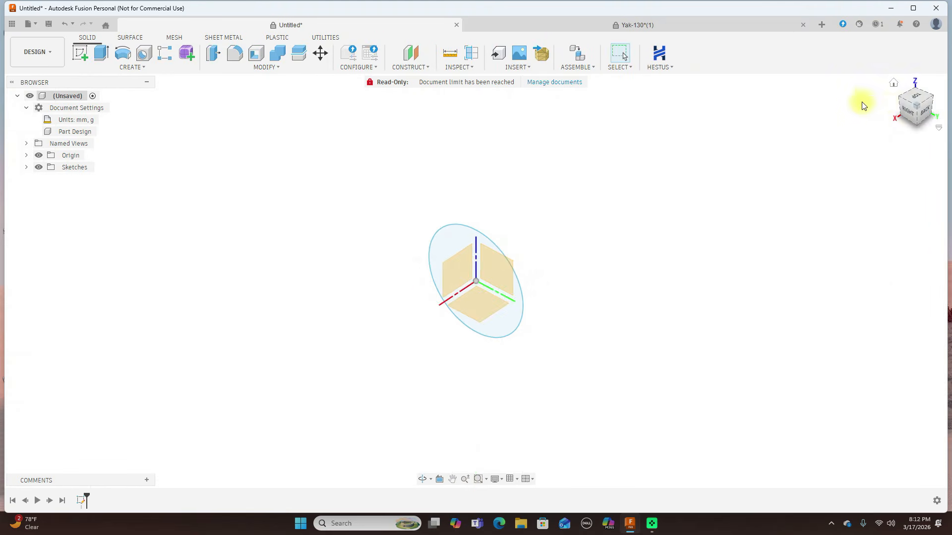
pyautogui.press('e')
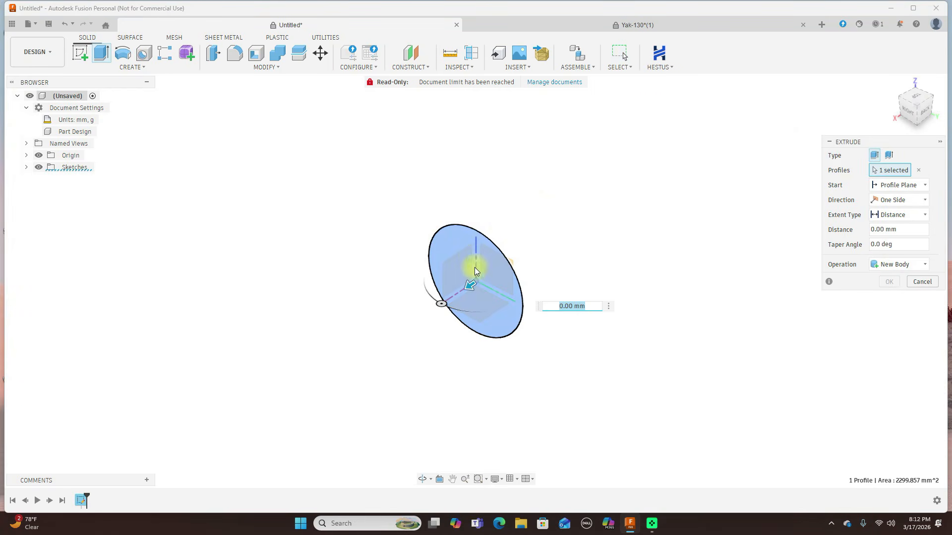
pyautogui.moveTo(468, 287); pyautogui.dragTo(407, 325)
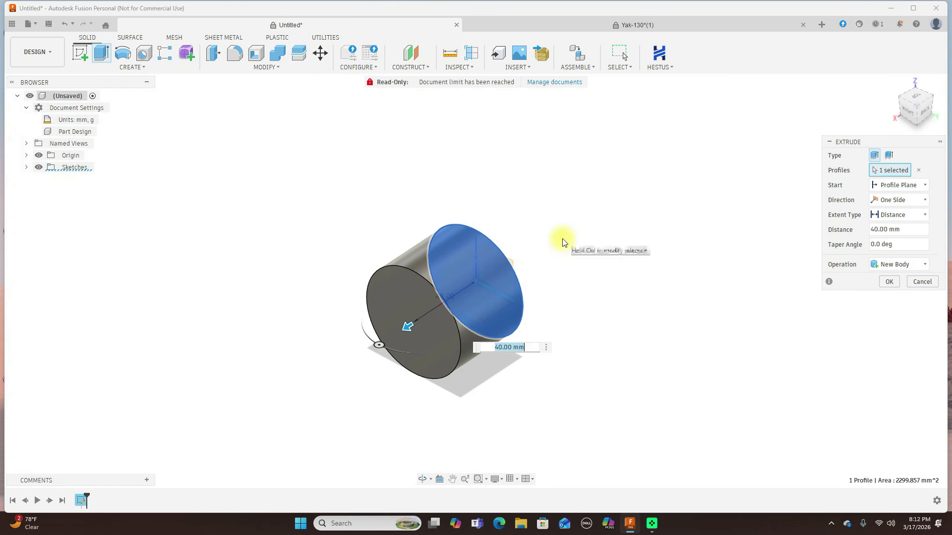
pyautogui.click(894, 282)
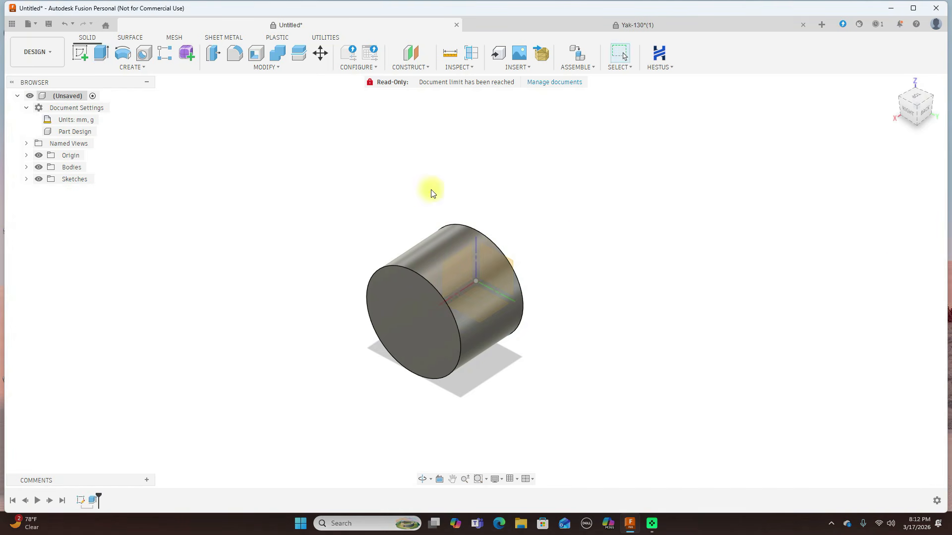
# Rename the extruded cylinder body to "part1".
pyautogui.click(26, 167)
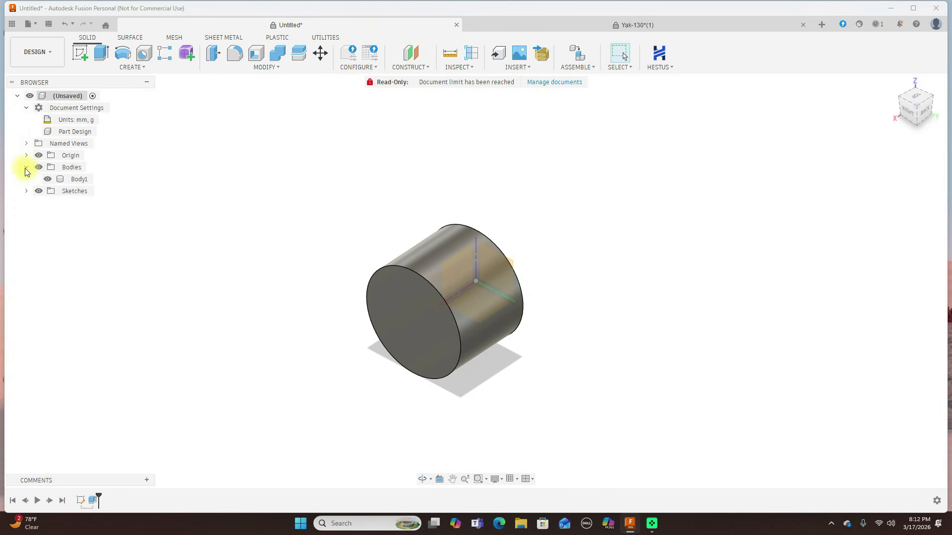
pyautogui.doubleClick(74, 181)
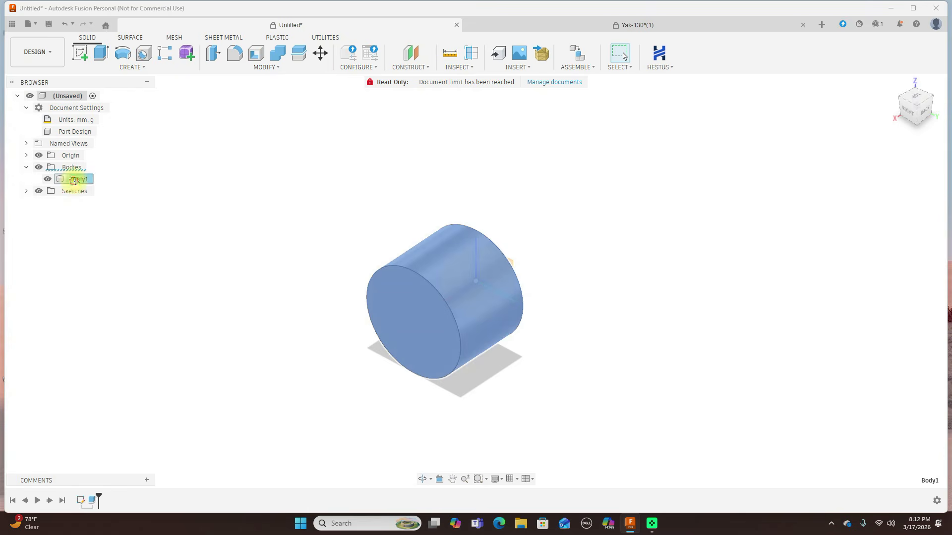
pyautogui.press('BackSpace')
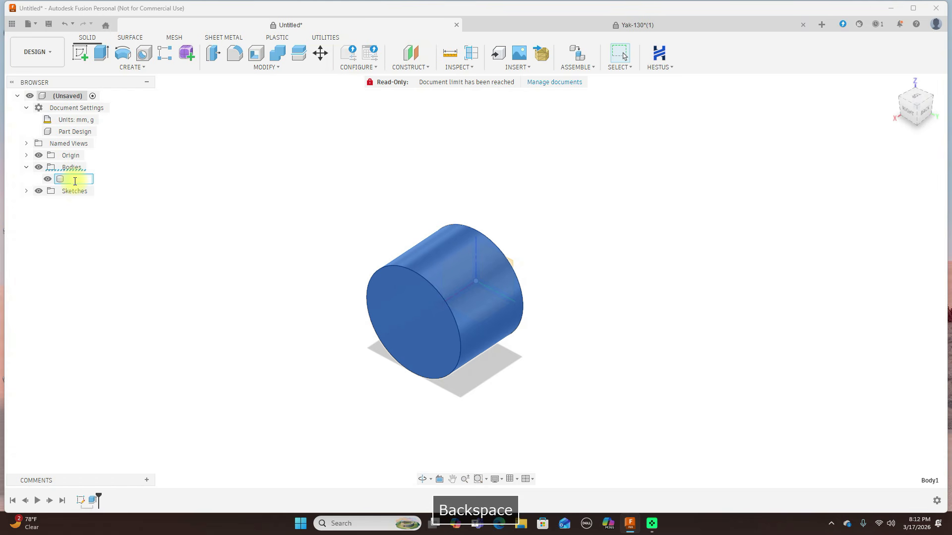
pyautogui.write('part1')
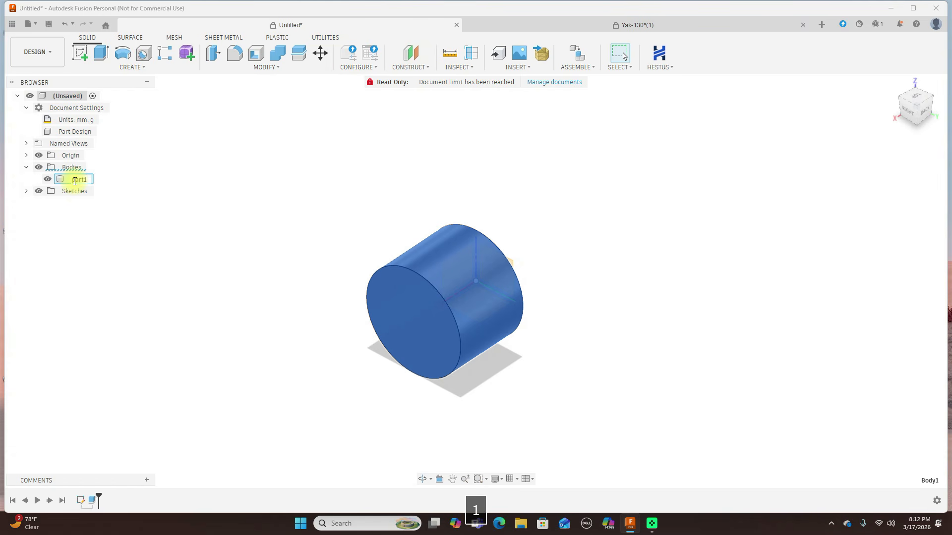
pyautogui.press('Return')
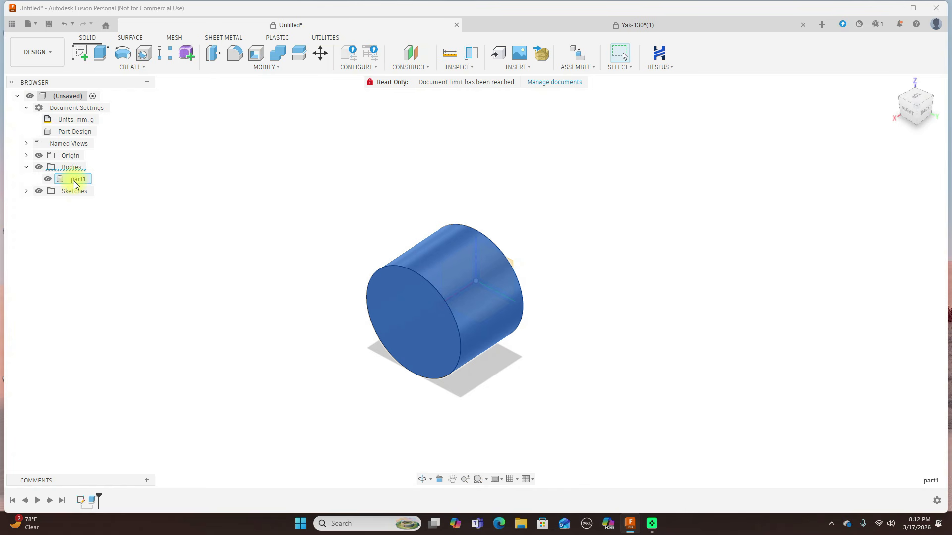
pyautogui.click(193, 193)
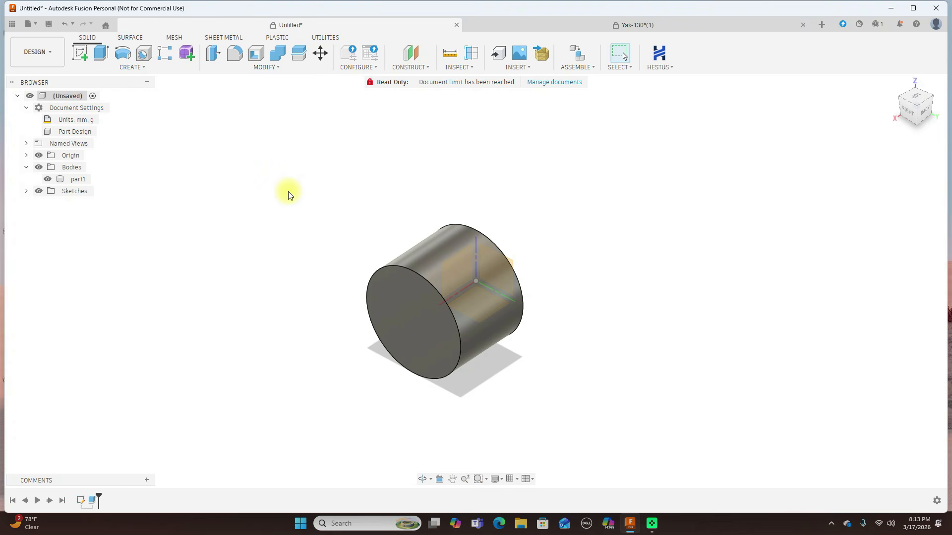
pyautogui.click(279, 67)
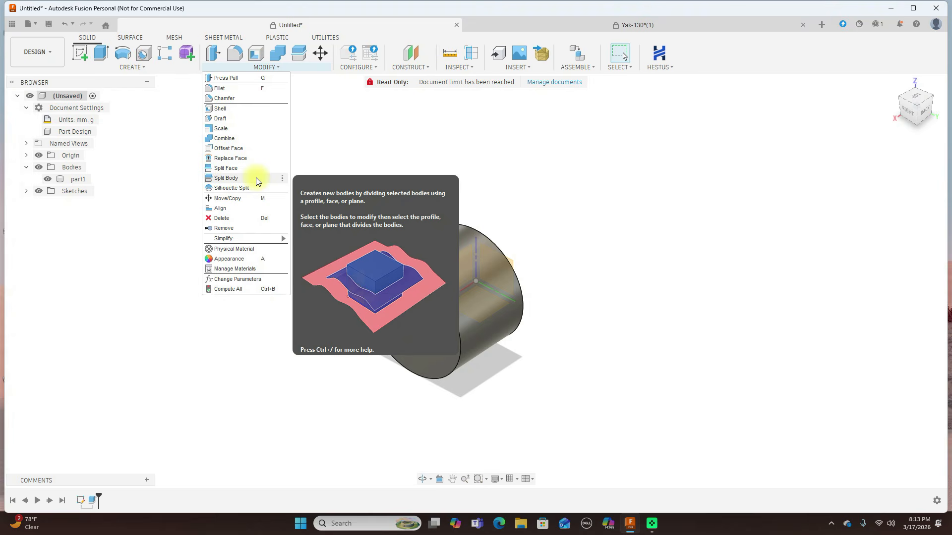
pyautogui.click(282, 179)
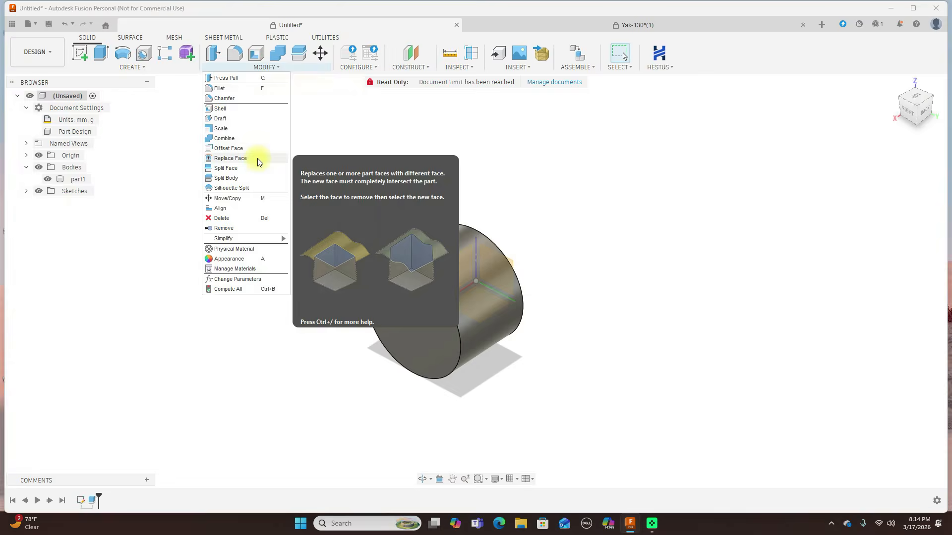
pyautogui.click(176, 149)
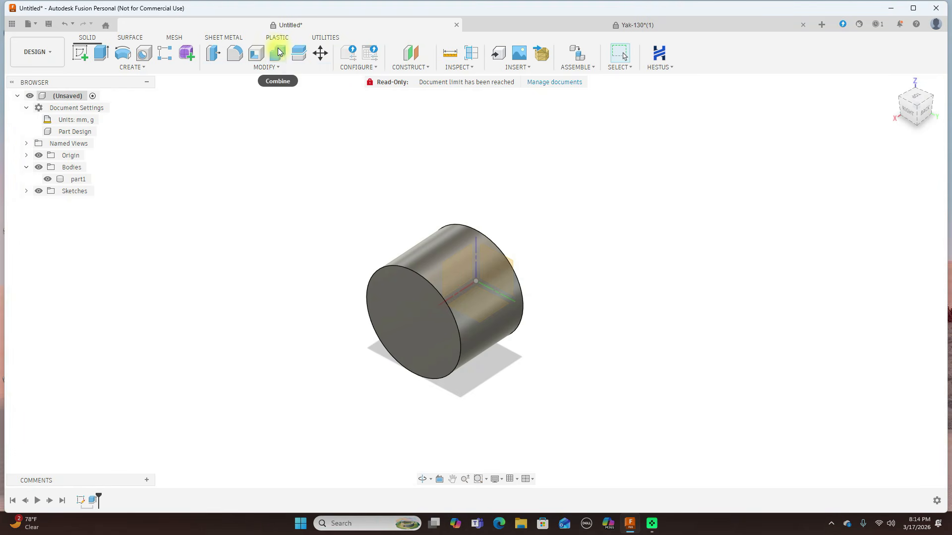
pyautogui.click(144, 69)
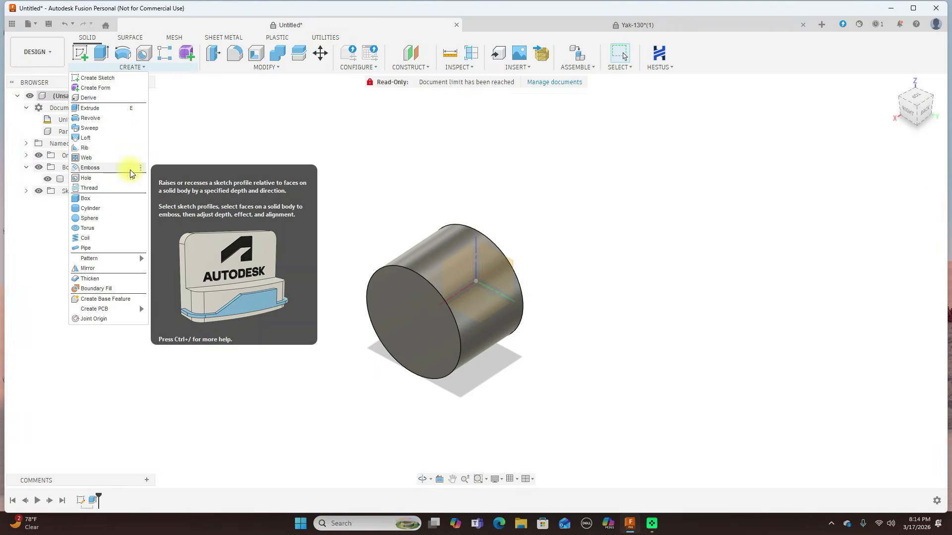
pyautogui.click(198, 133)
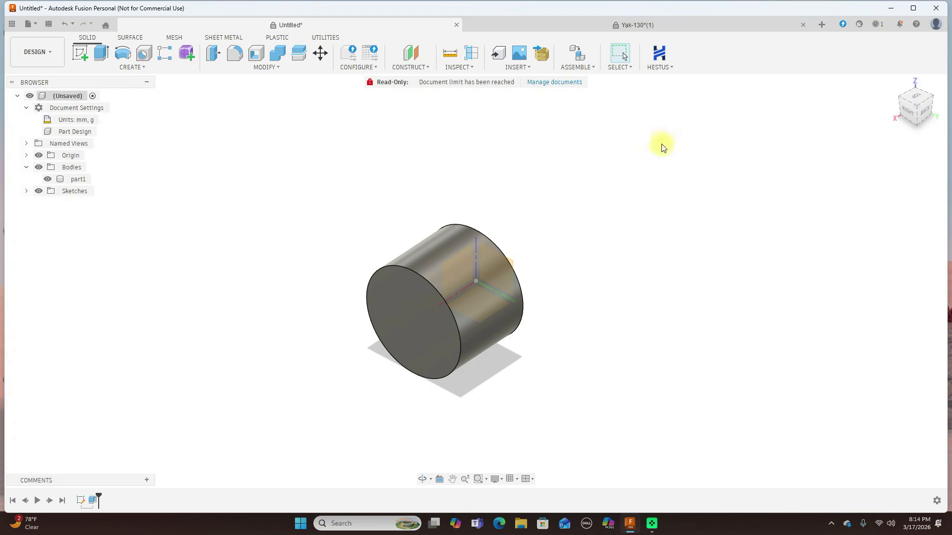
# Set up a mirror of the part1 body about the YZ origin plane at the cylinder's end face.
pyautogui.moveTo(918, 115)
pyautogui.mouseDown()
pyautogui.moveTo(930, 112)
pyautogui.moveTo(808, 110)
pyautogui.moveTo(838, 114)
pyautogui.mouseUp()
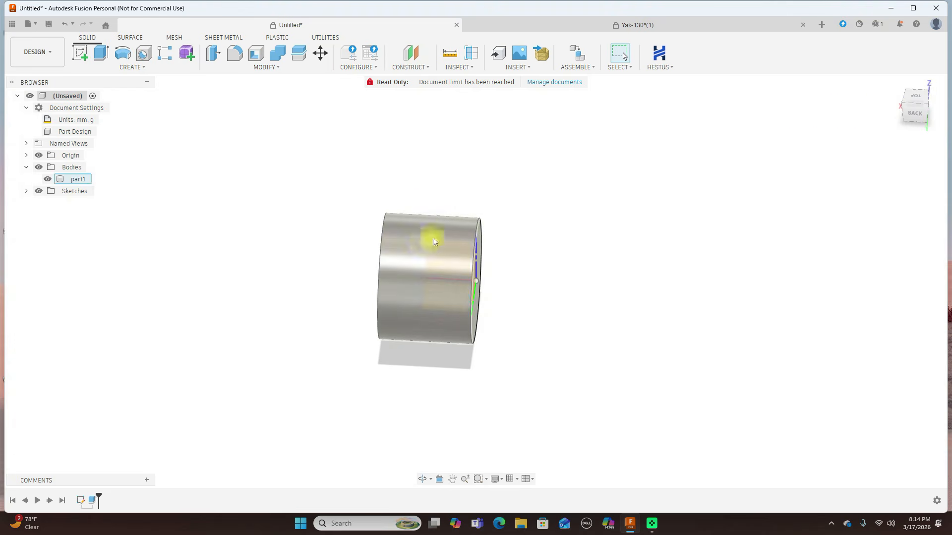
pyautogui.click(143, 71)
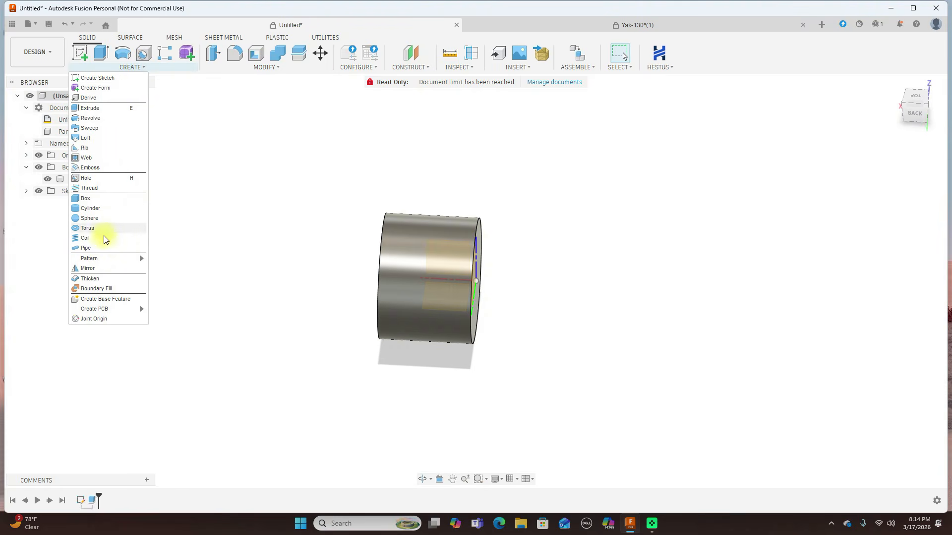
pyautogui.click(107, 271)
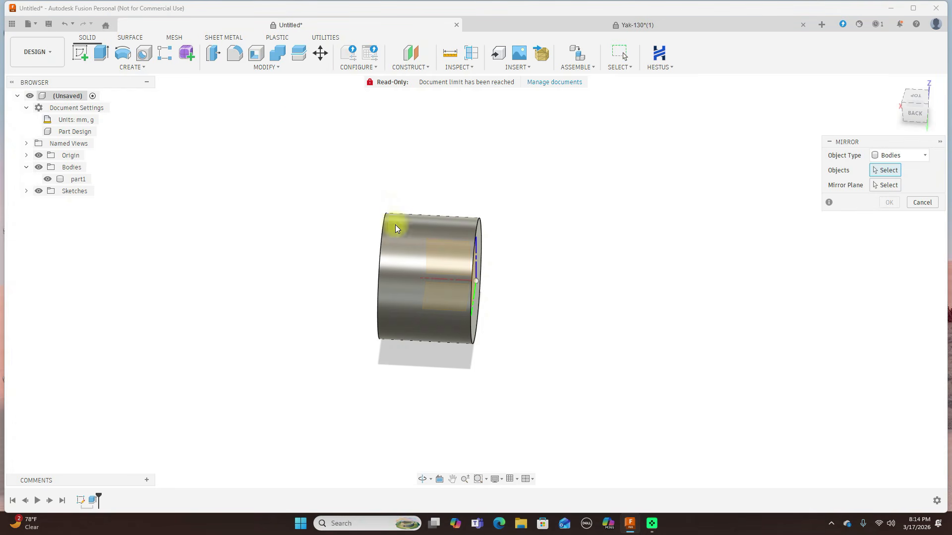
pyautogui.click(408, 251)
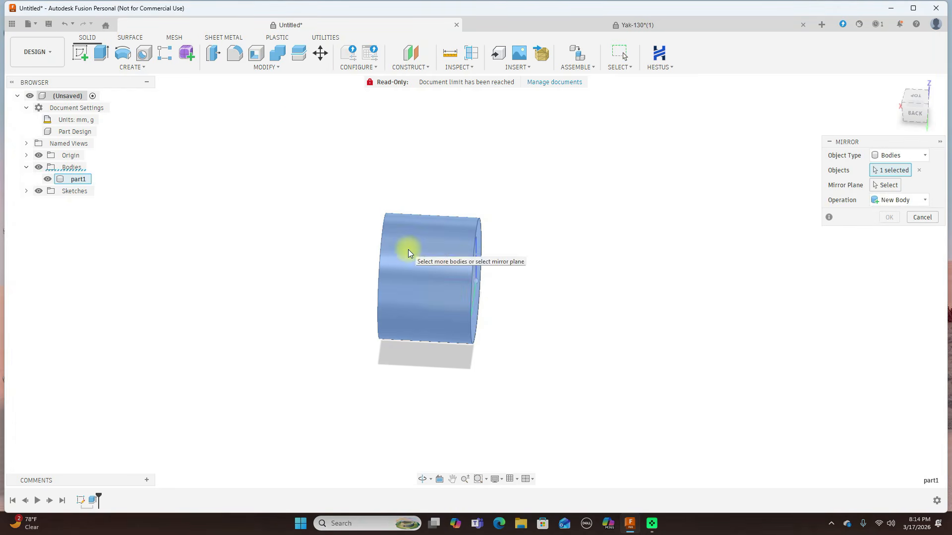
pyautogui.click(890, 185)
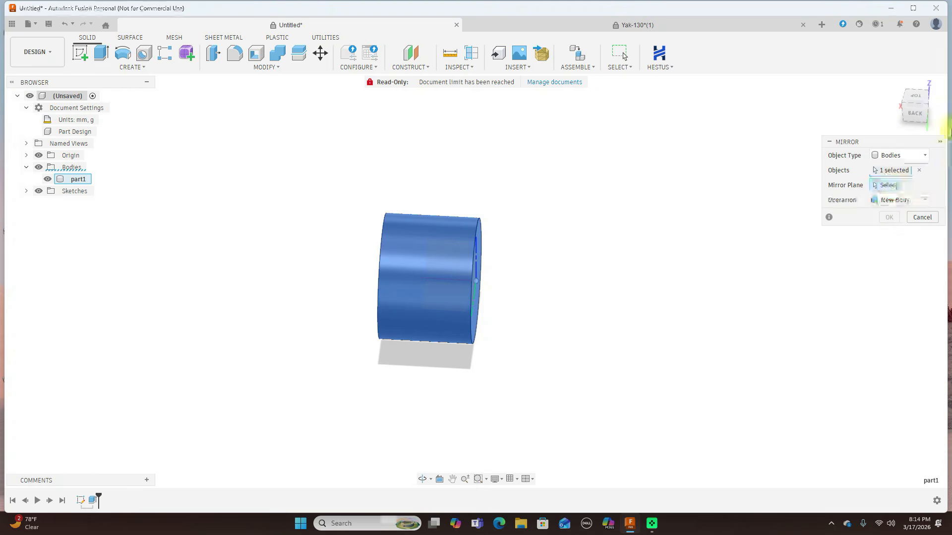
pyautogui.moveTo(916, 106); pyautogui.dragTo(430, 280)
pyautogui.click(429, 281)
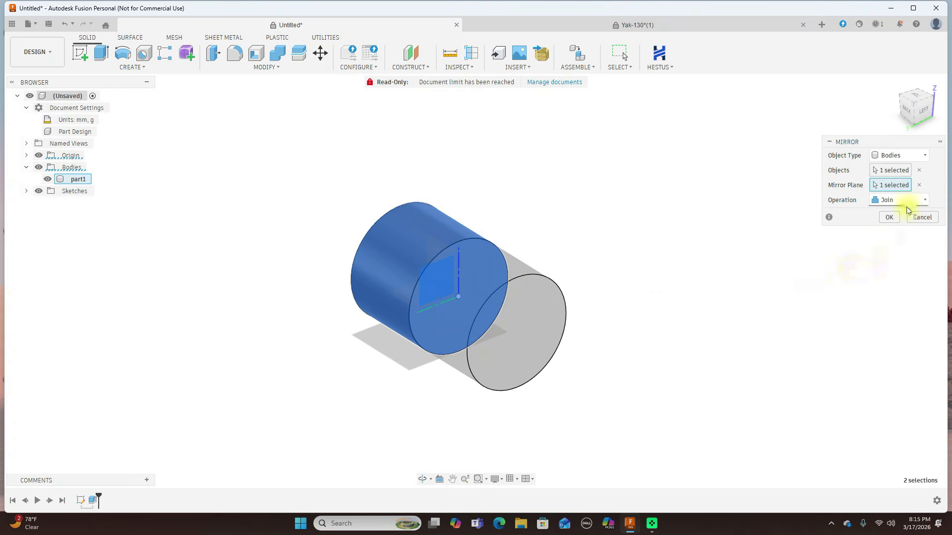
pyautogui.click(928, 202)
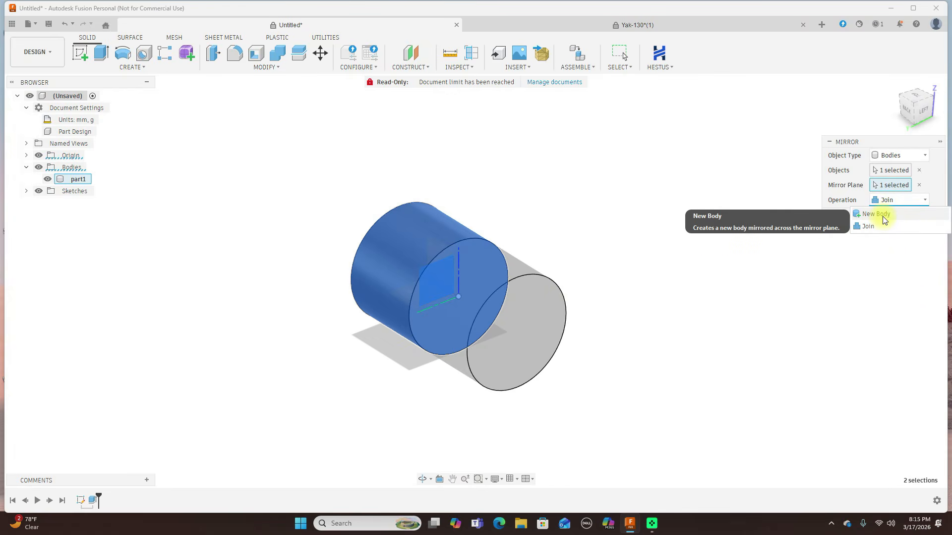
pyautogui.click(925, 202)
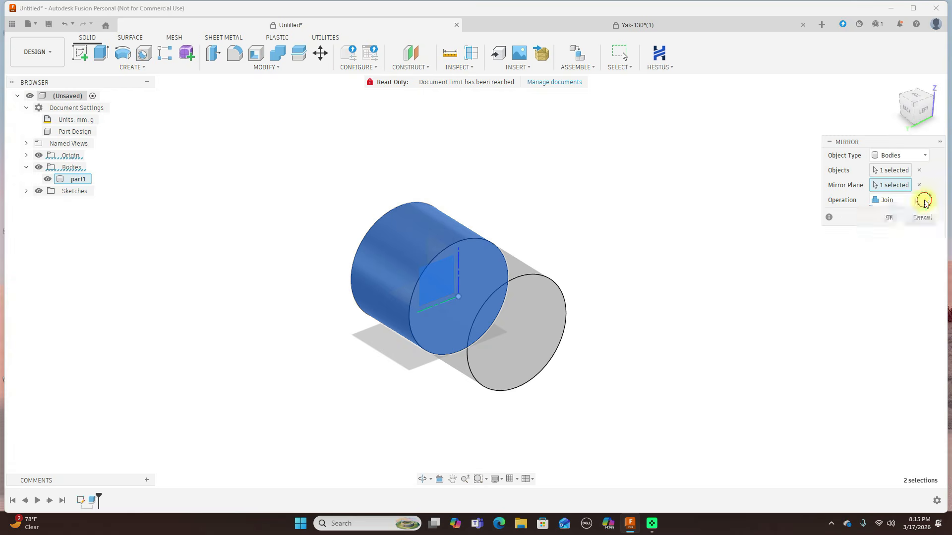
# Try the XZ and XY origin planes as the mirror plane for part1, clearing each selection.
pyautogui.click(919, 184)
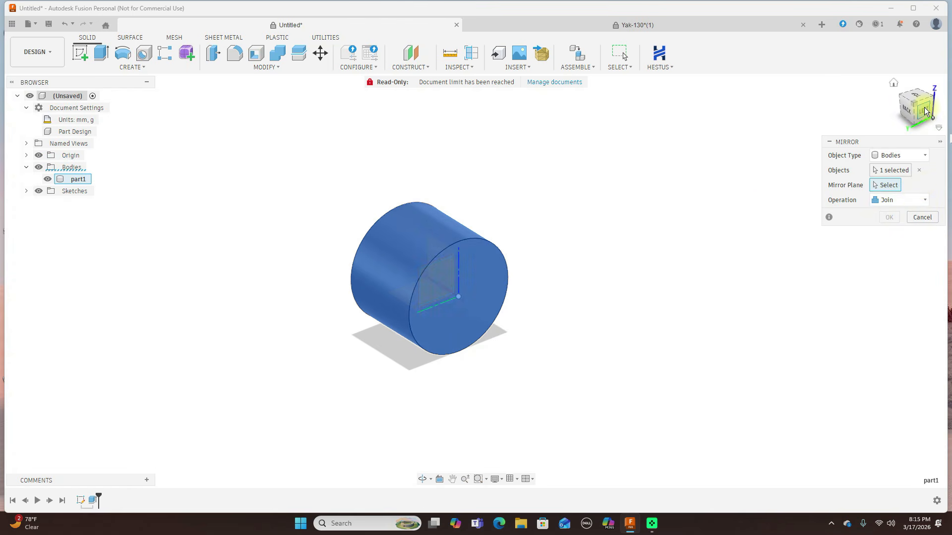
pyautogui.moveTo(916, 106); pyautogui.dragTo(840, 118)
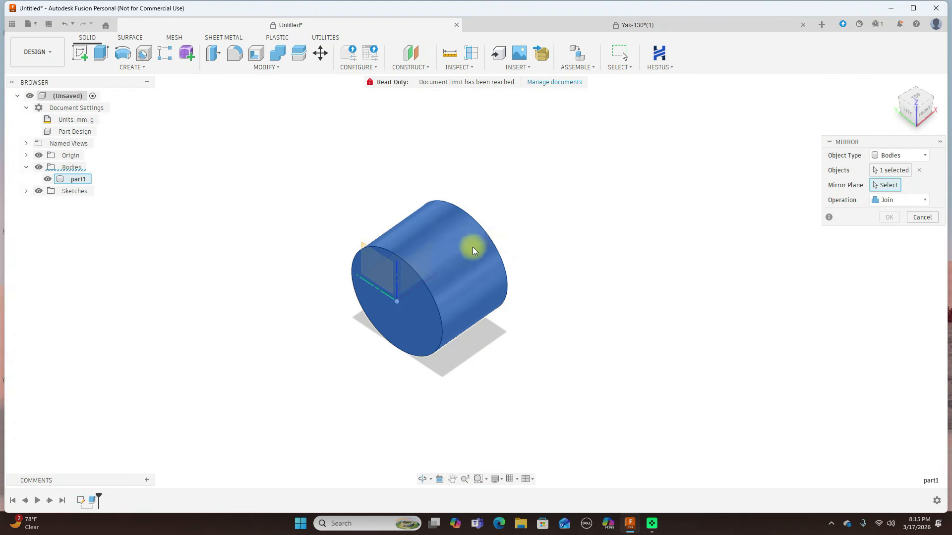
pyautogui.click(421, 259)
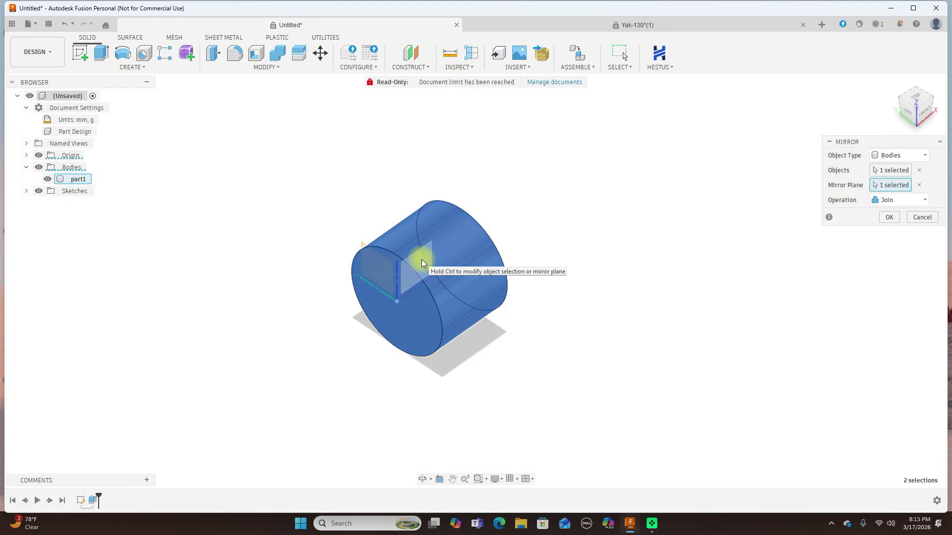
pyautogui.click(920, 185)
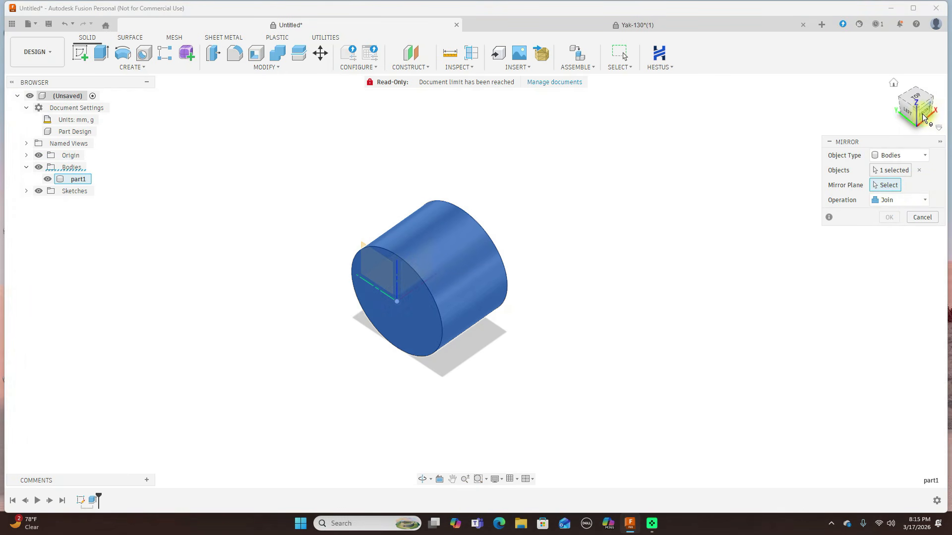
pyautogui.click(925, 119)
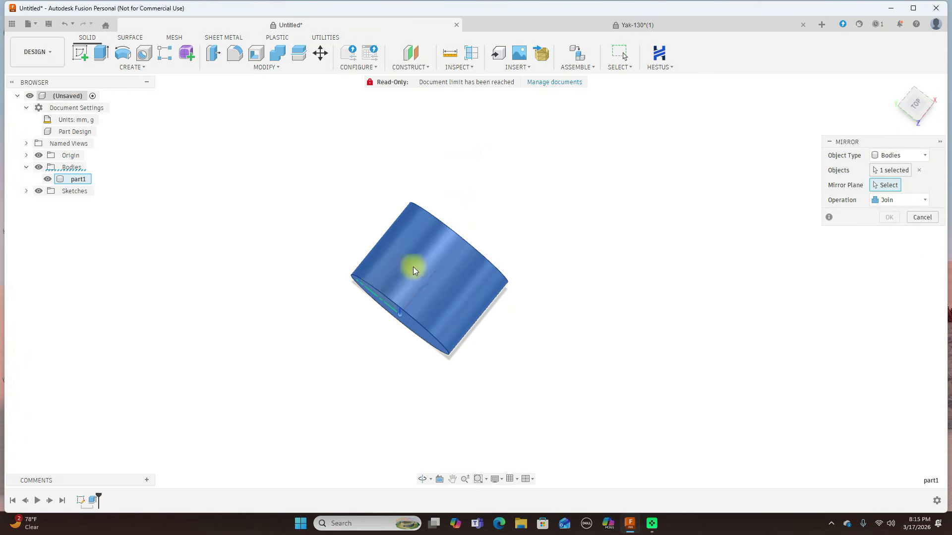
pyautogui.click(399, 275)
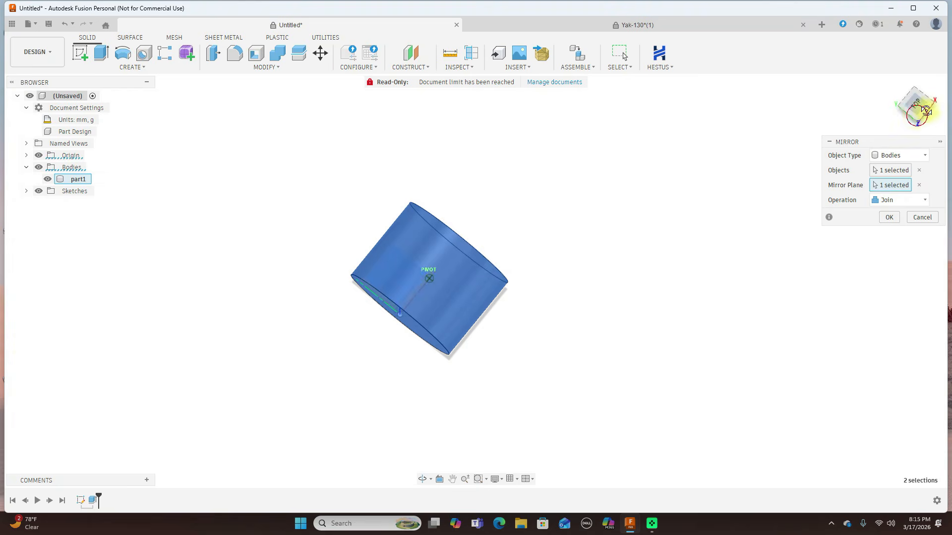
pyautogui.click(916, 115)
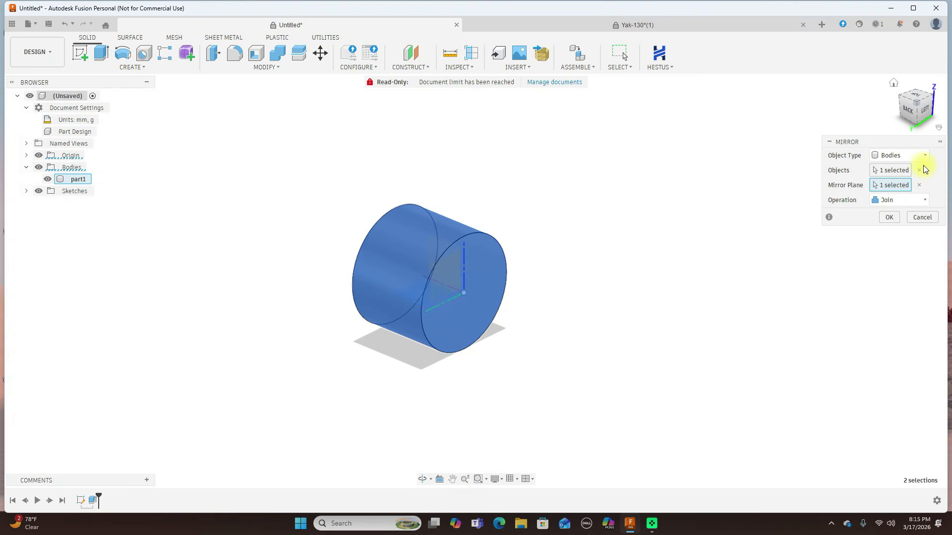
pyautogui.click(920, 185)
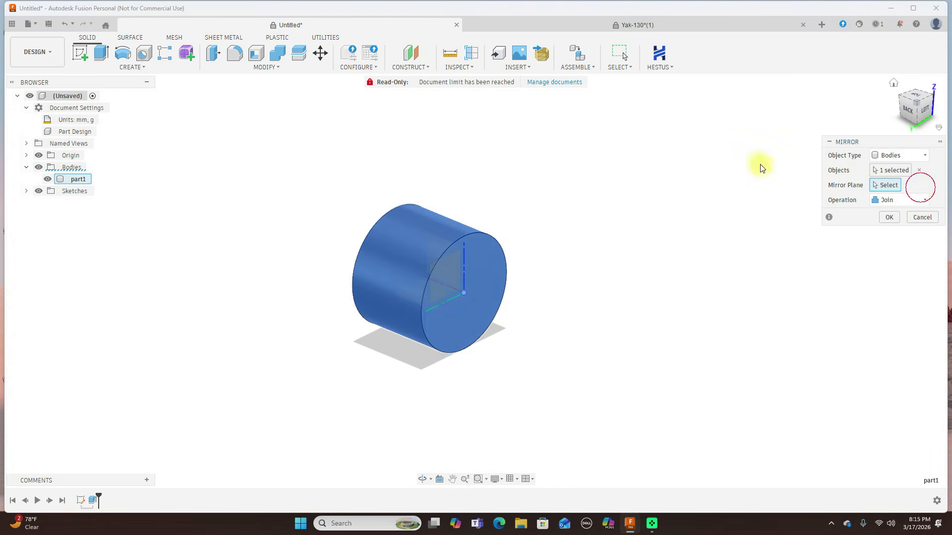
# Mirror part1 about the YZ origin plane with the New Body operation.
pyautogui.click(460, 279)
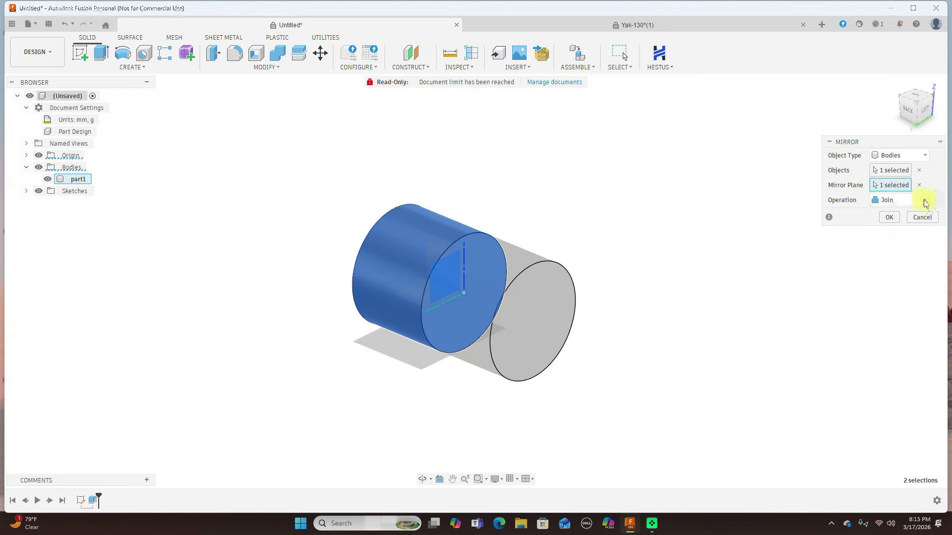
pyautogui.click(908, 201)
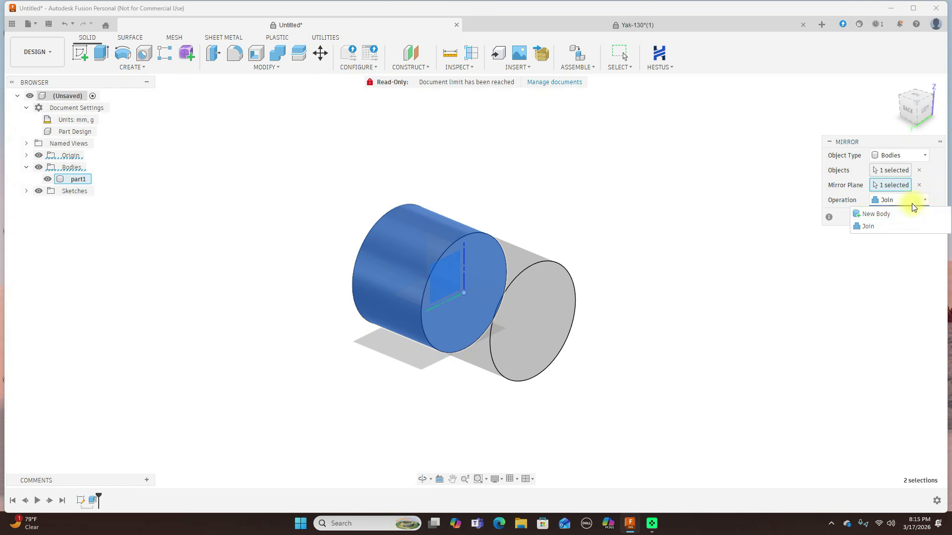
pyautogui.click(903, 216)
pyautogui.click(890, 217)
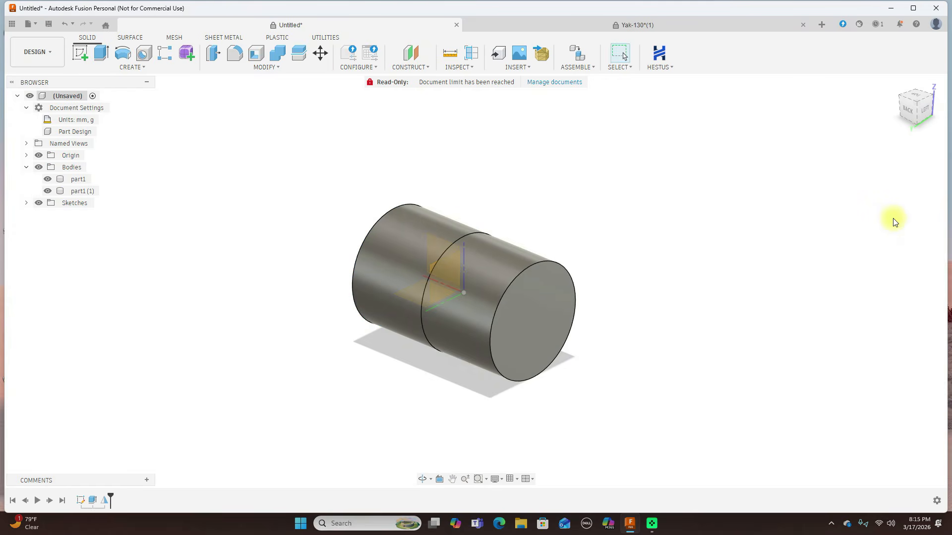
# Undo the mirror of part1.
pyautogui.click(915, 119)
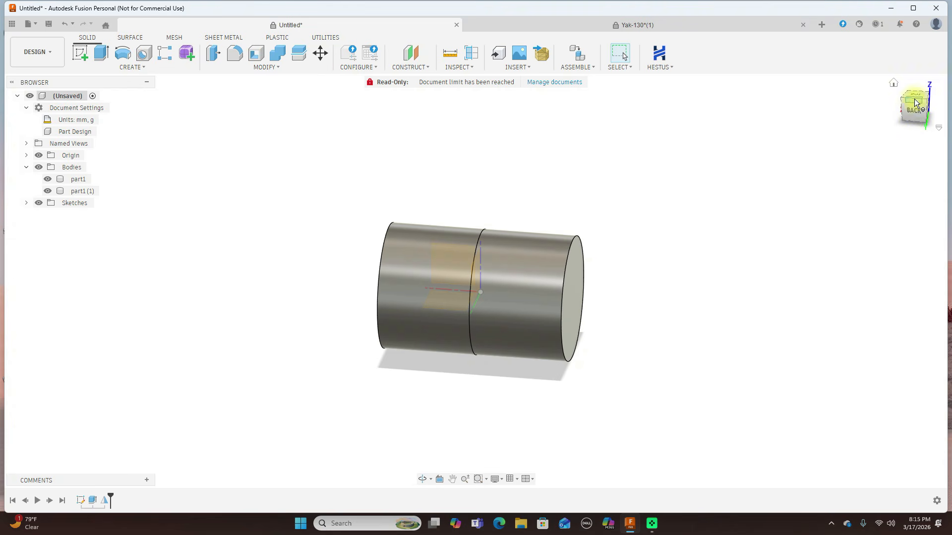
pyautogui.moveTo(918, 102); pyautogui.dragTo(939, 94)
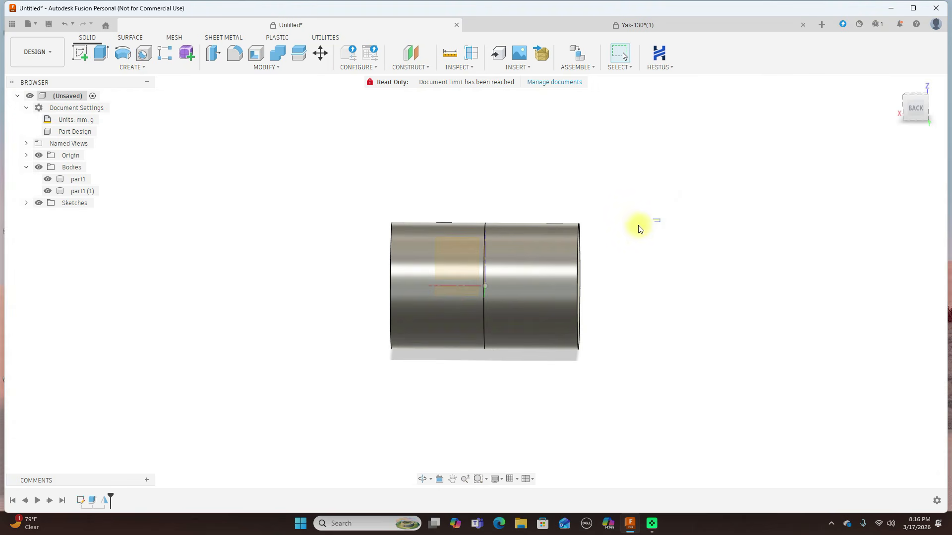
pyautogui.hotkey('ctrl', 'z')
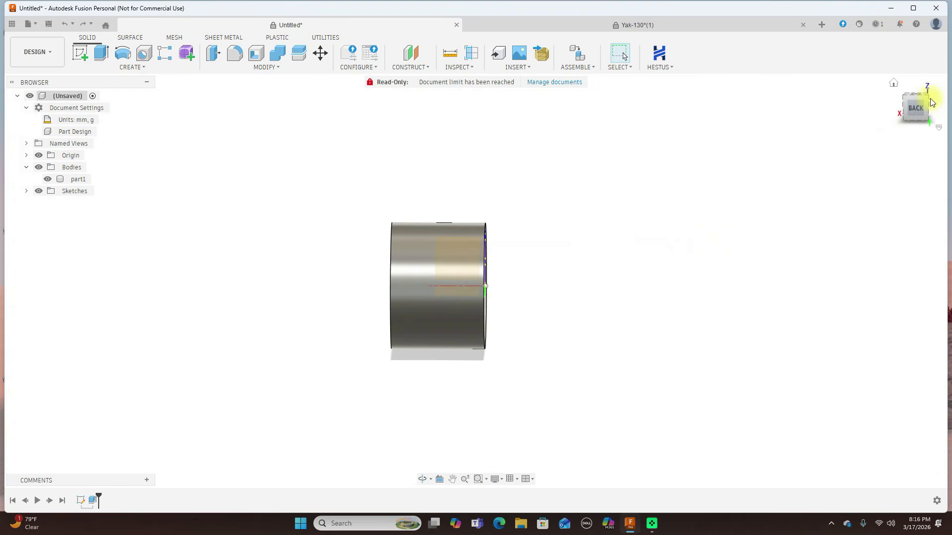
pyautogui.click(921, 102)
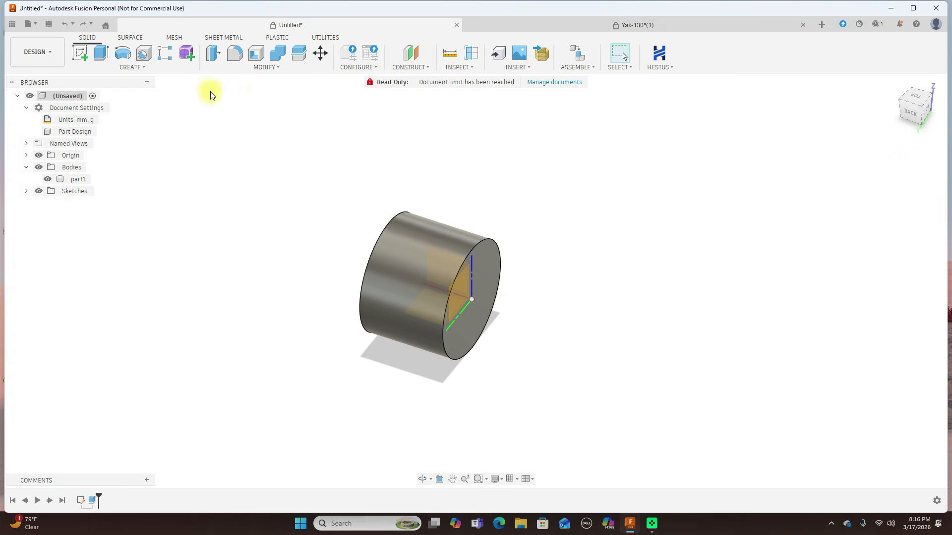
pyautogui.click(149, 68)
pyautogui.click(130, 38)
pyautogui.click(145, 69)
pyautogui.click(187, 147)
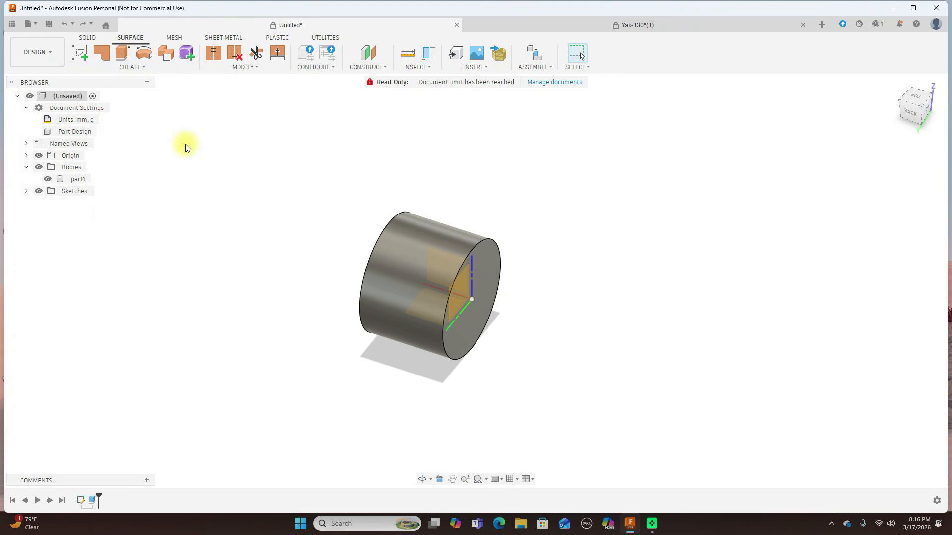